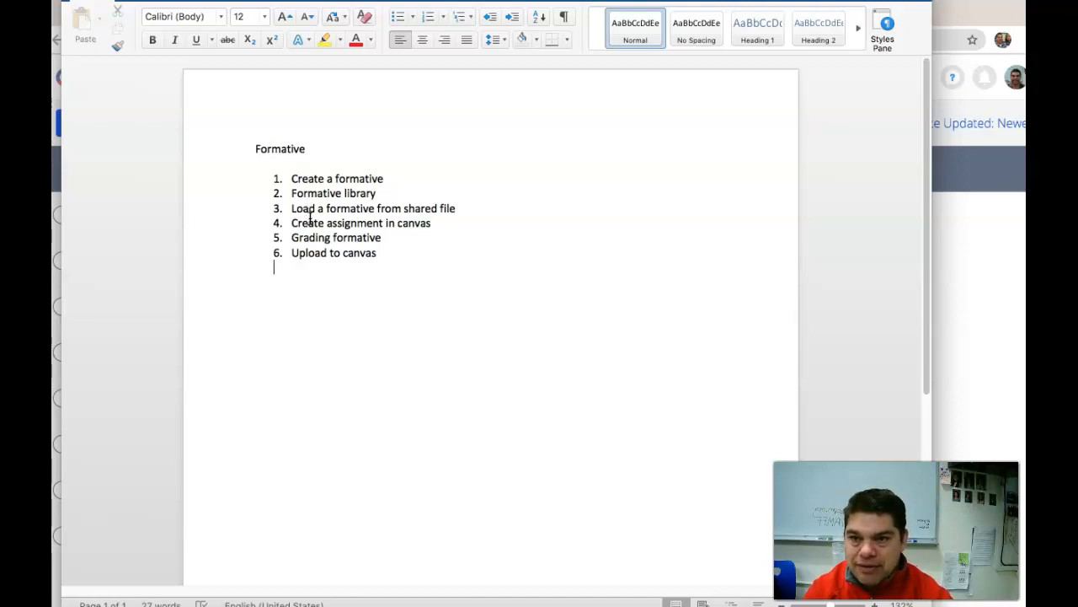
Switch to the browser, go to the Alg 1B (P) course home in Canvas and launch Formative-SMJUHSD.
left_click(313, 242)
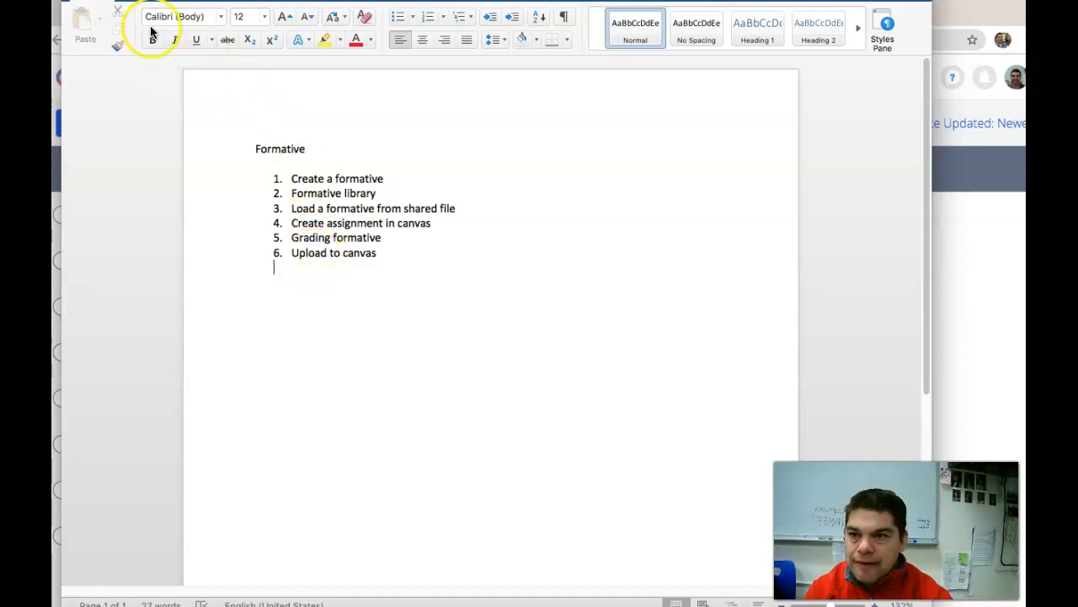
left_click(992, 234)
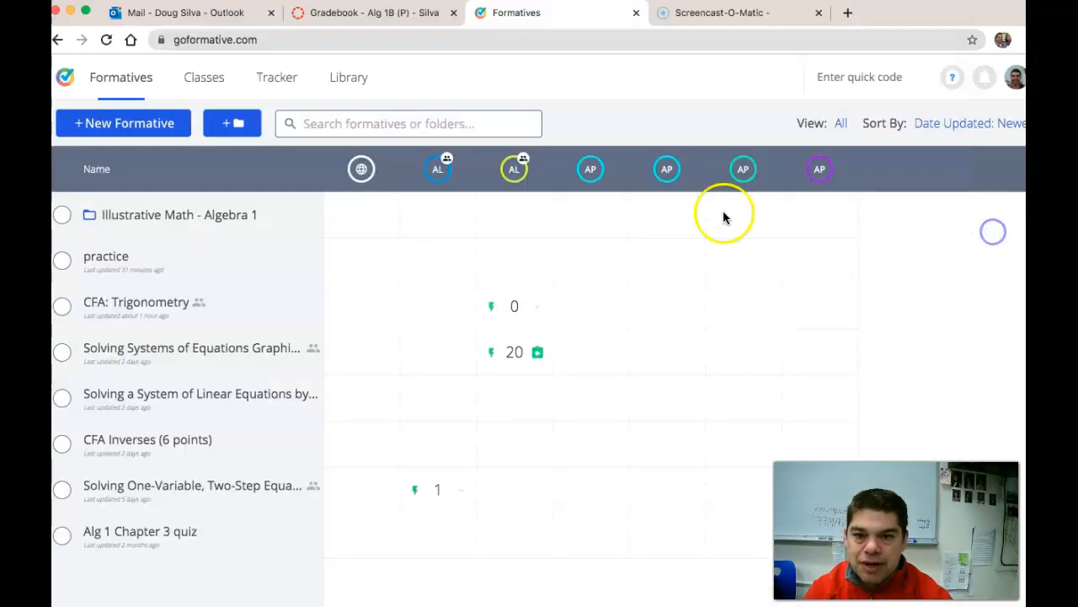
left_click(357, 14)
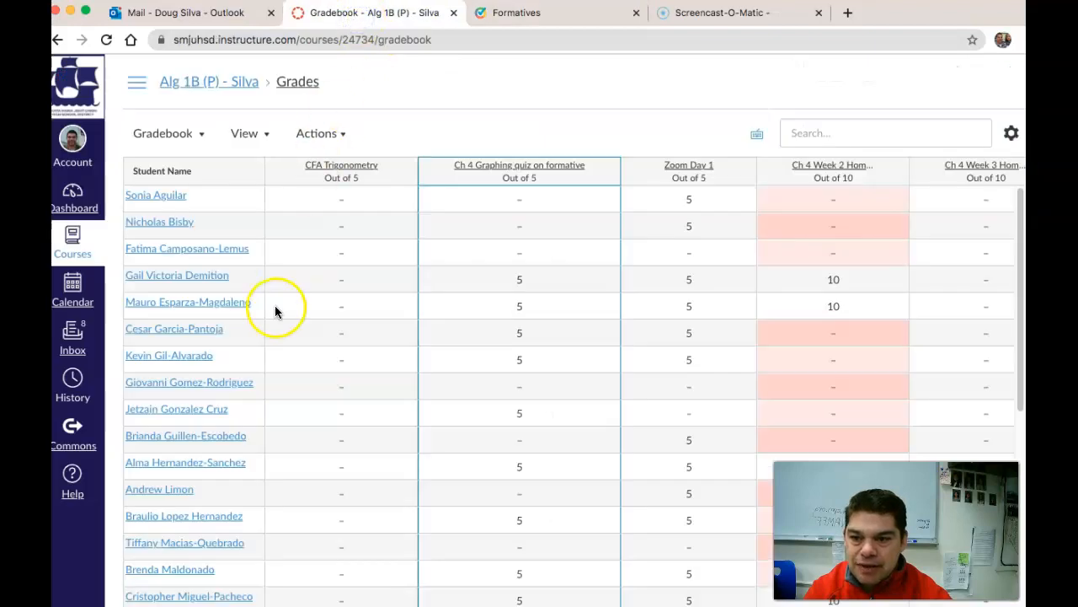
left_click(91, 241)
left_click(159, 218)
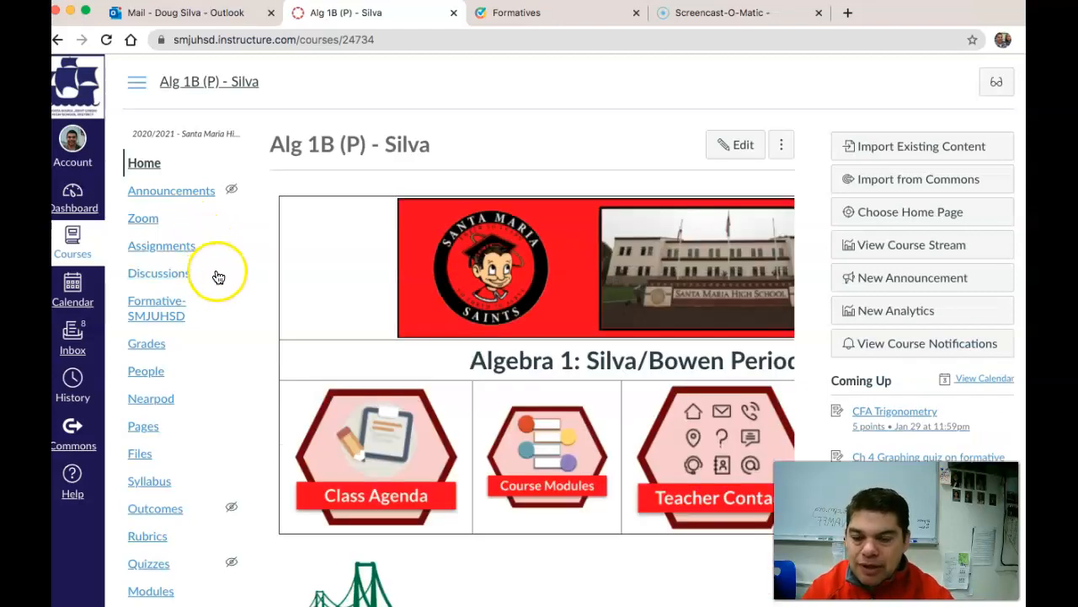
left_click(162, 309)
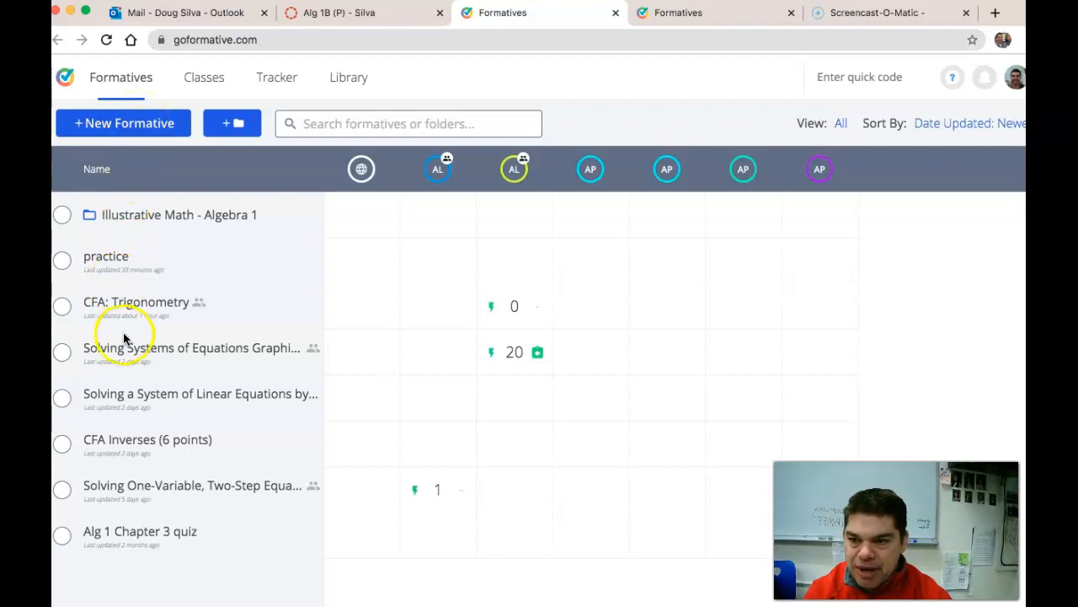
Create a new formative and title it "practice 2".
left_click(122, 122)
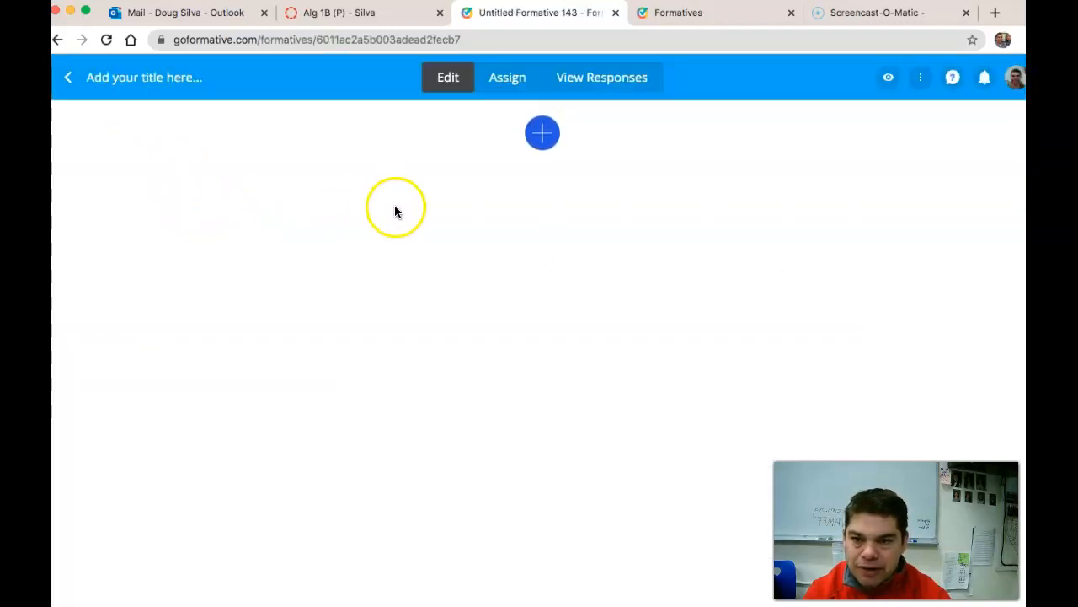
left_click(175, 77)
type("pra")
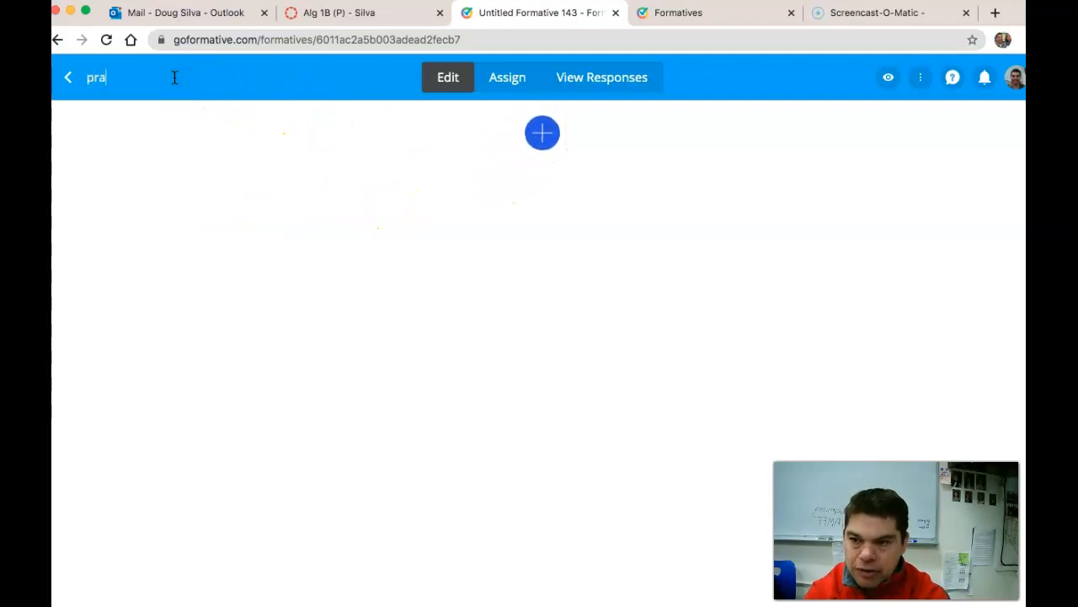
type("ctice 2")
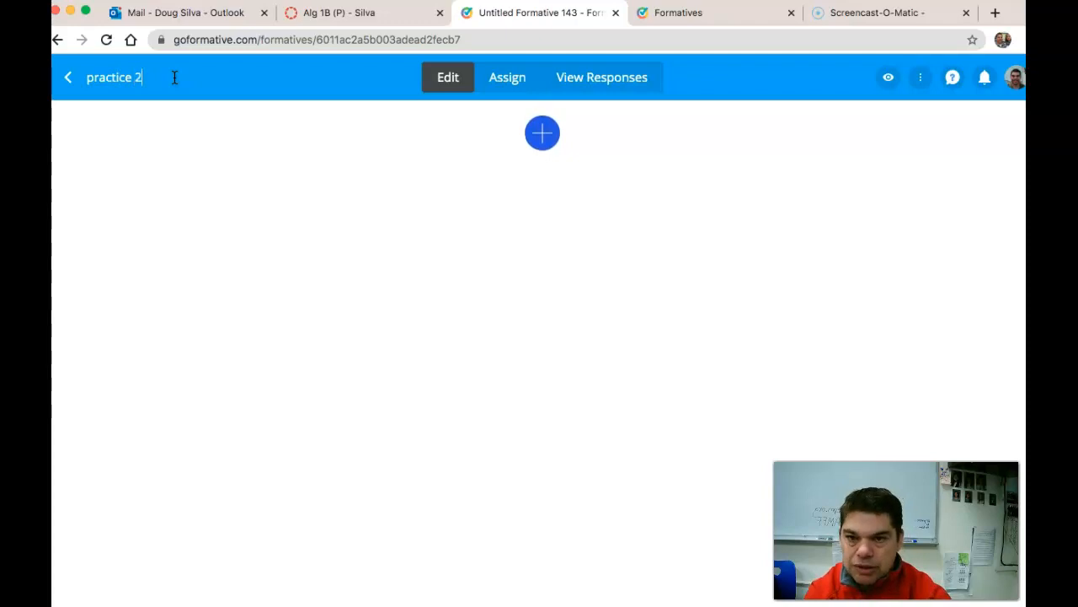
Add a short answer question to the formative reading "What is x - 3 = 7".
left_click(542, 133)
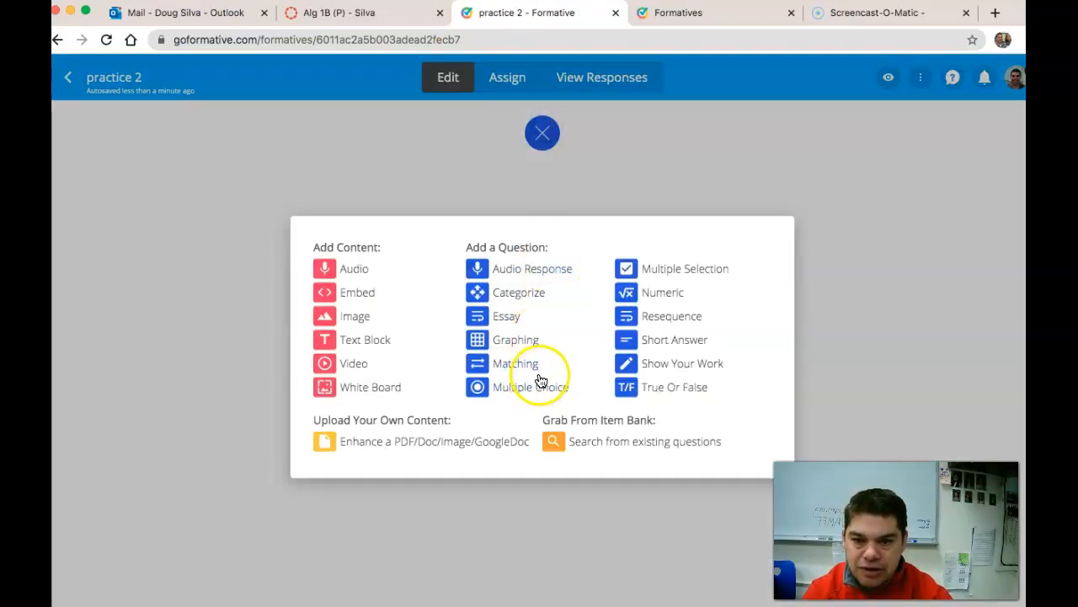
left_click(659, 344)
left_click(400, 198)
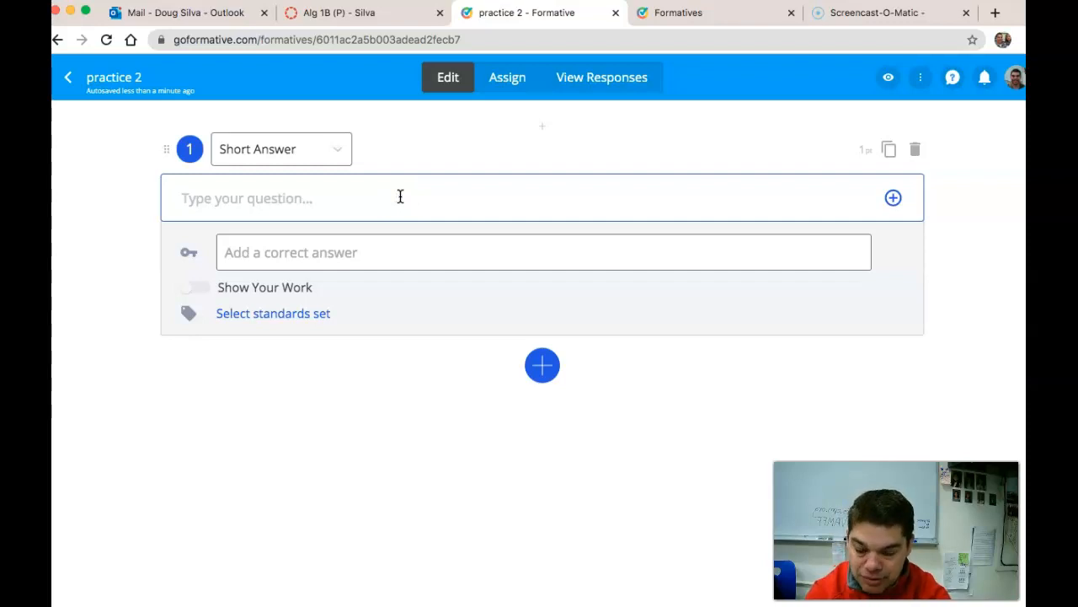
type("What is x - 3 = 7")
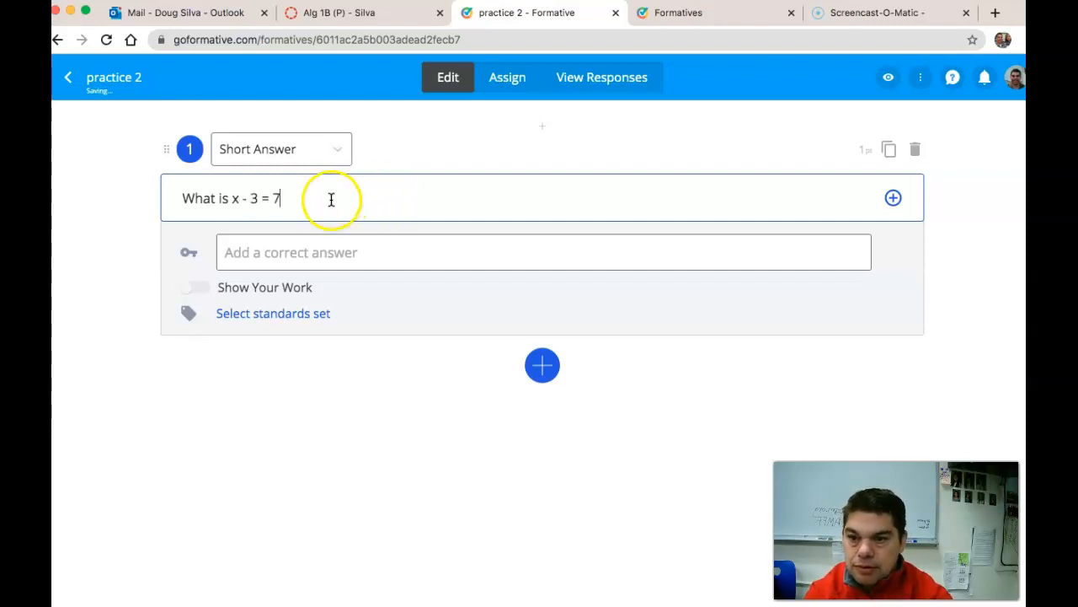
Review the content, question and upload options for adding another item, and return to the list of formatives.
left_click(543, 363)
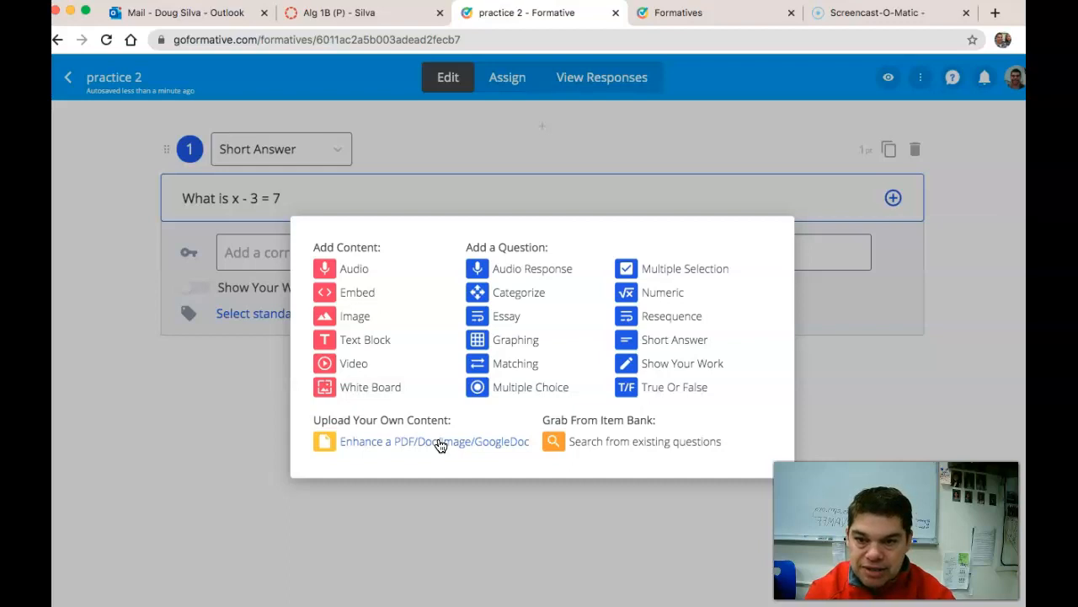
left_click(260, 412)
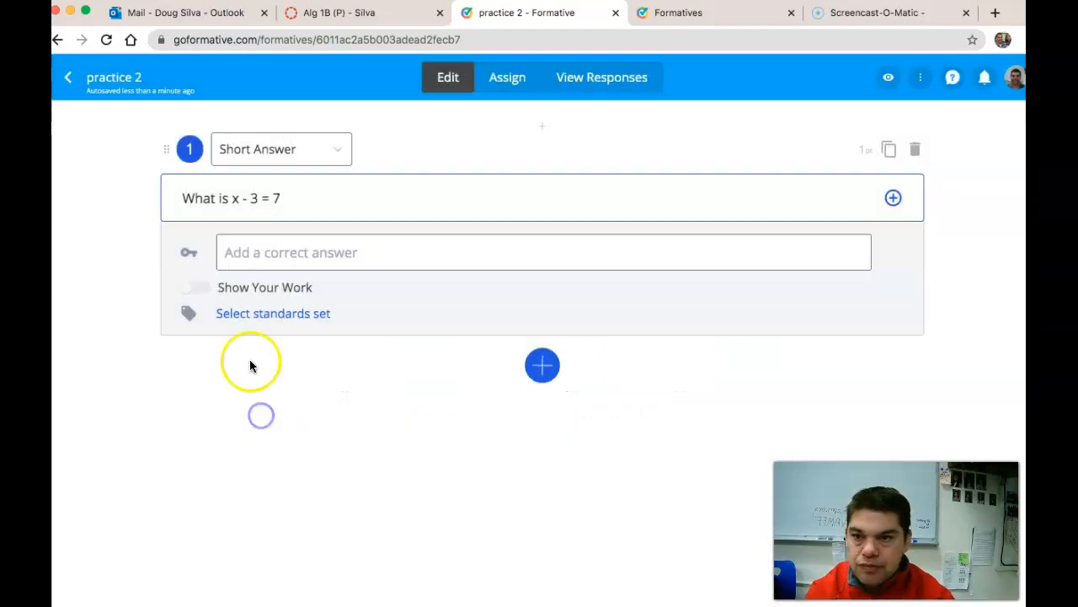
left_click(67, 77)
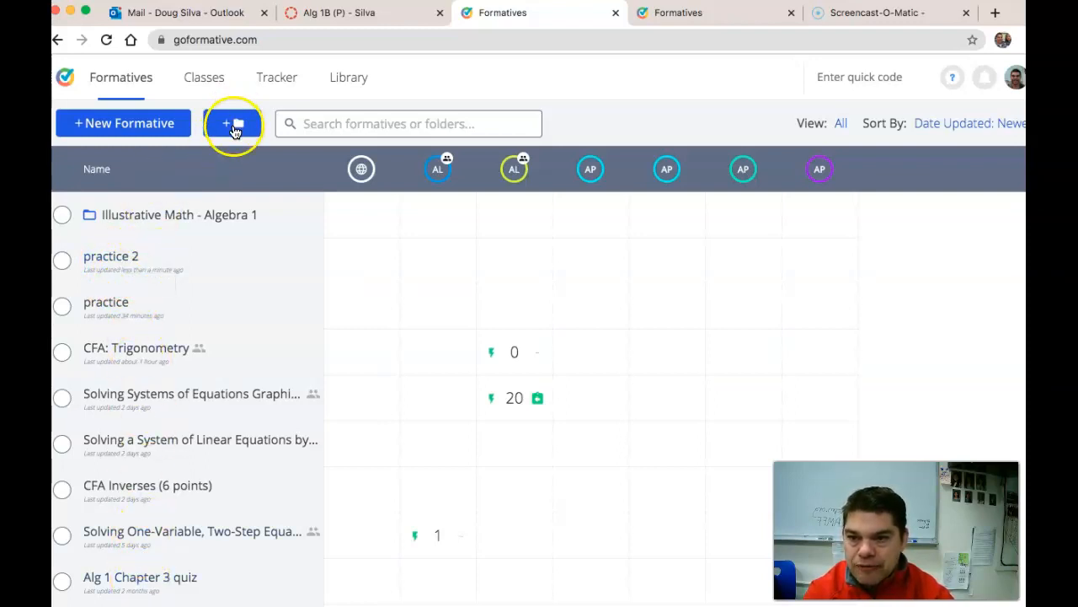
Browse the library for "solving systems", preview Systems of Equations and Solving Systems of Equations Graphically, and return to the list of formatives.
left_click(345, 78)
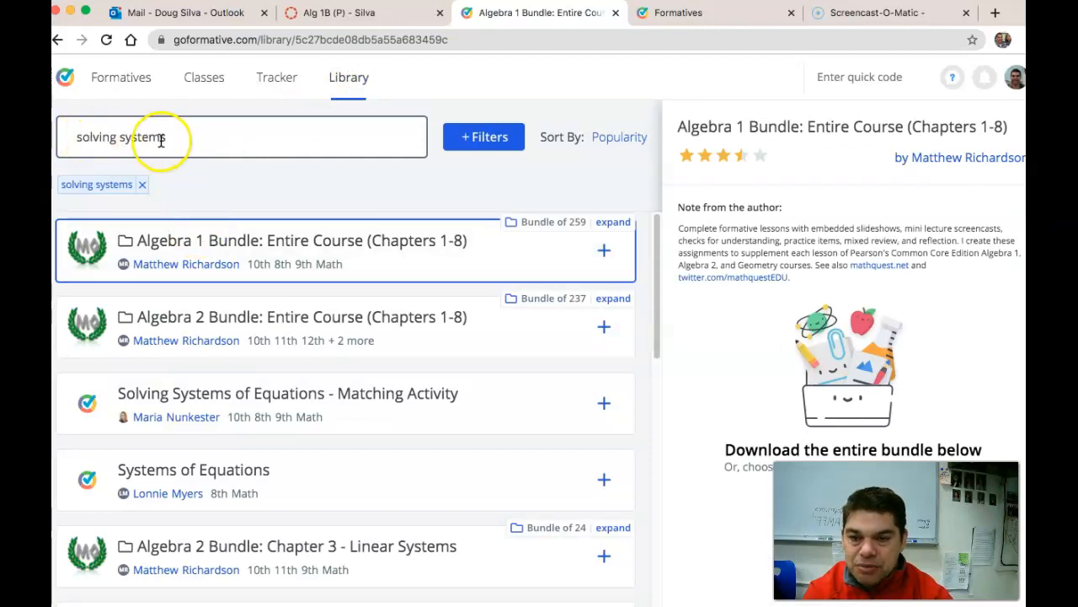
scroll(241, 289, "down", 2)
left_click(314, 320)
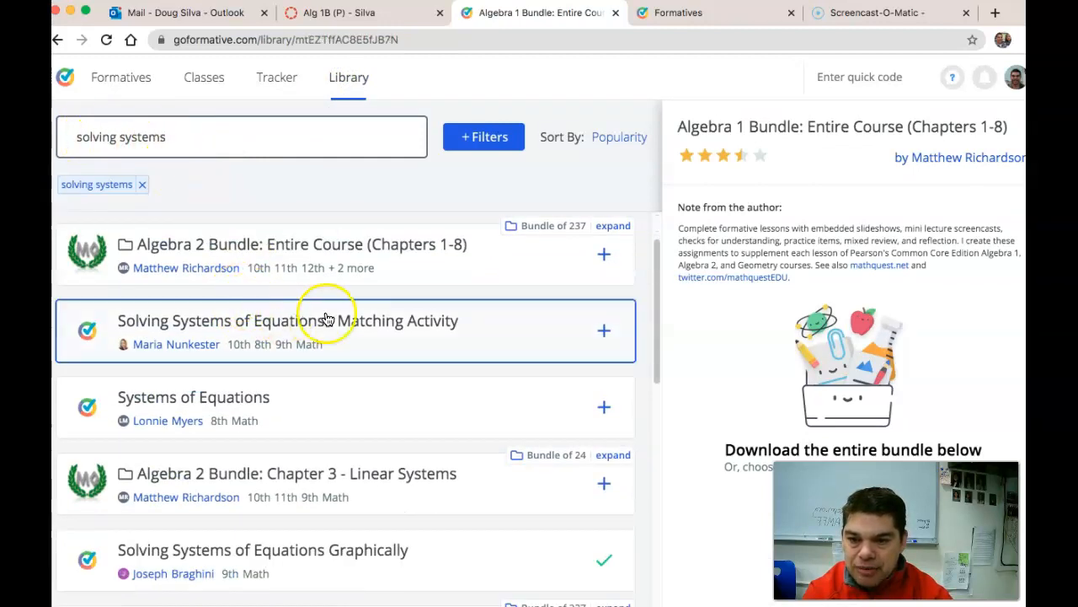
scroll(349, 313, "down", 2)
left_click(349, 325)
scroll(351, 329, "down", 2)
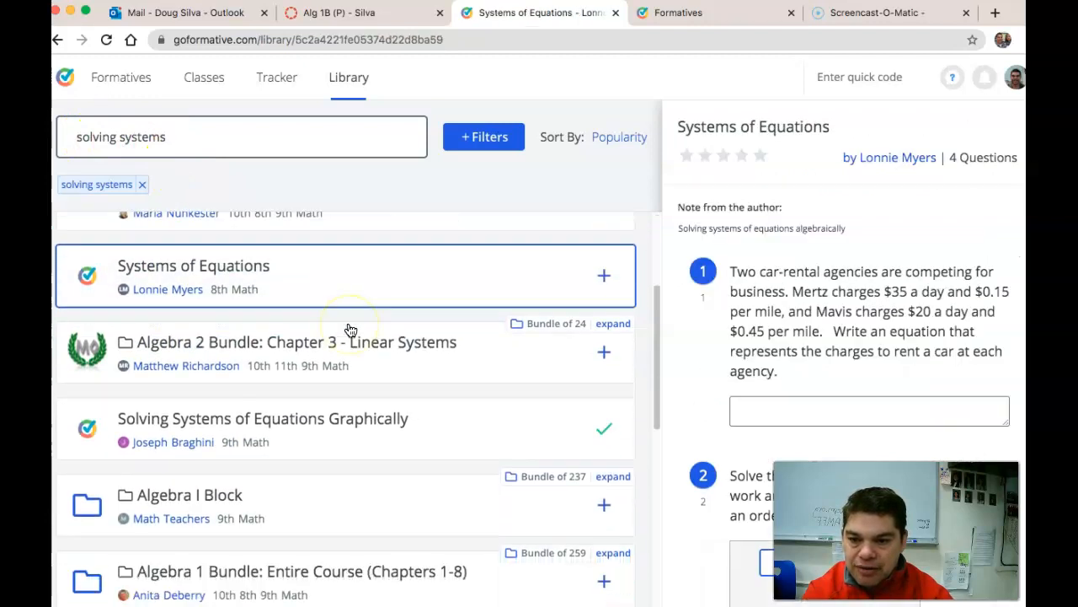
left_click(351, 329)
scroll(351, 337, "down", 2)
left_click(373, 338)
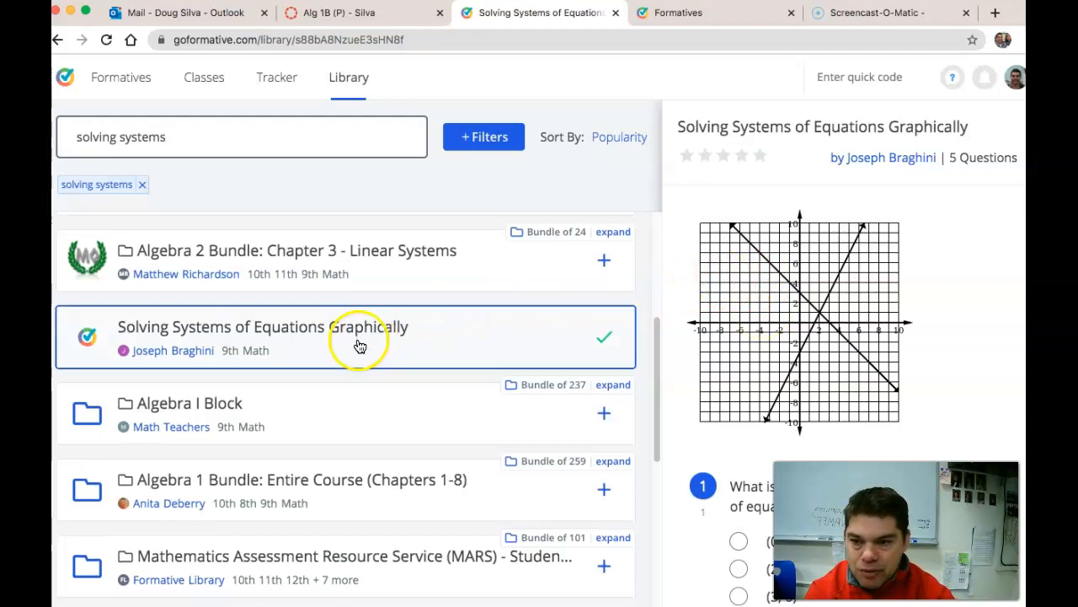
left_click(126, 78)
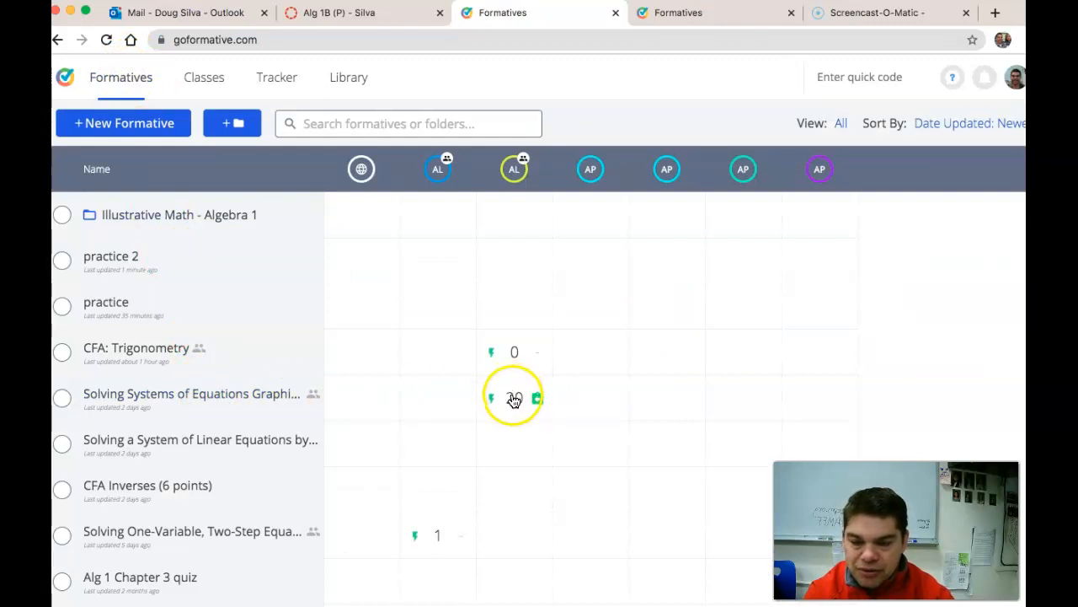
mouse_move(514, 401)
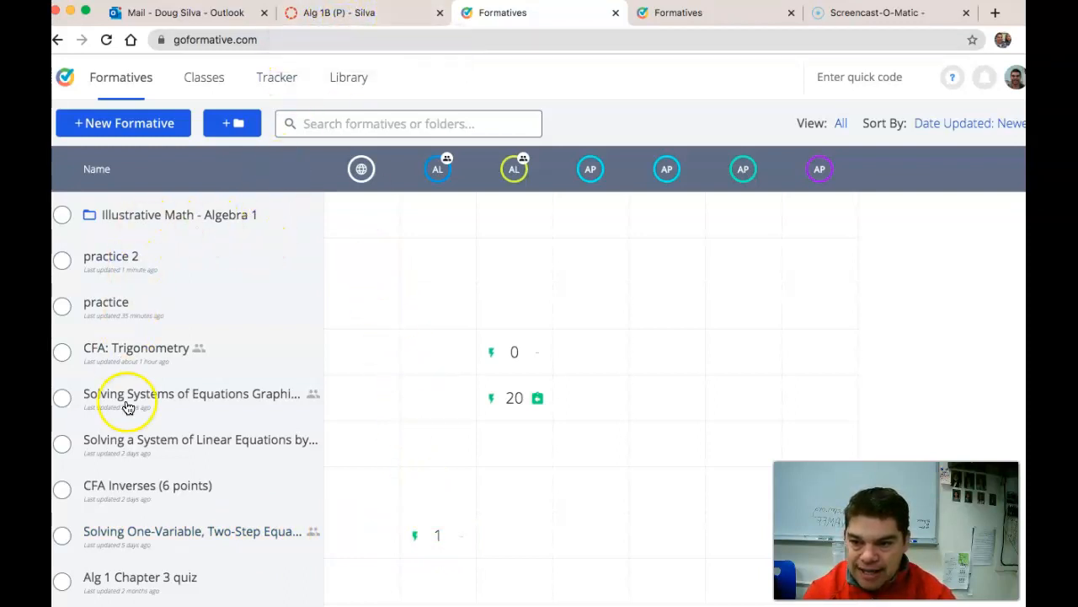
Add a copy of Geometry Chapter 4/5 Individual Test from the Test link in the Outlook e-mail and return to the list of formatives.
left_click(217, 13)
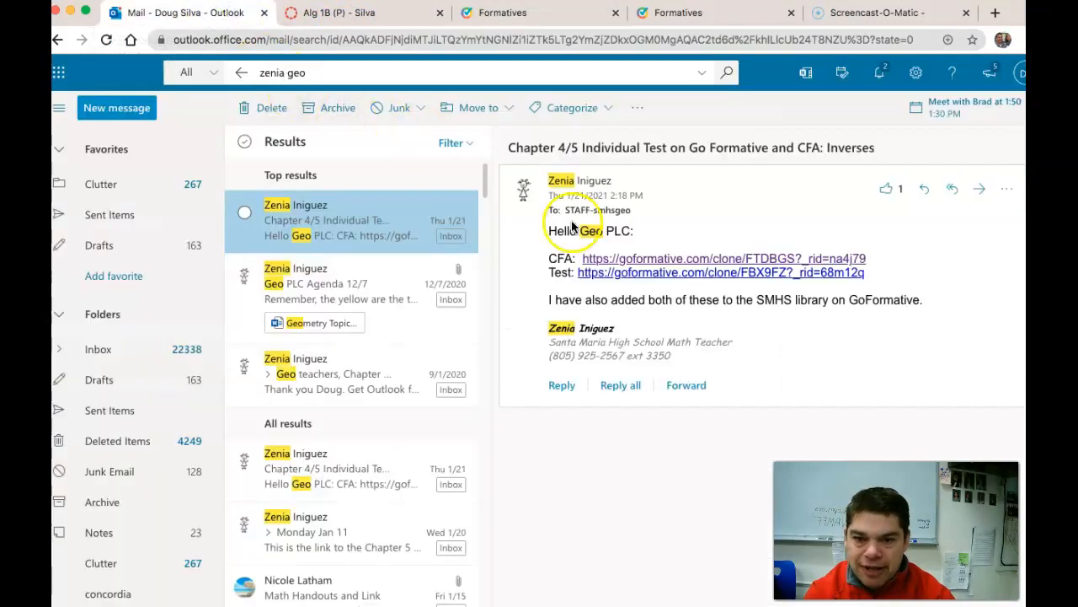
left_click(632, 278)
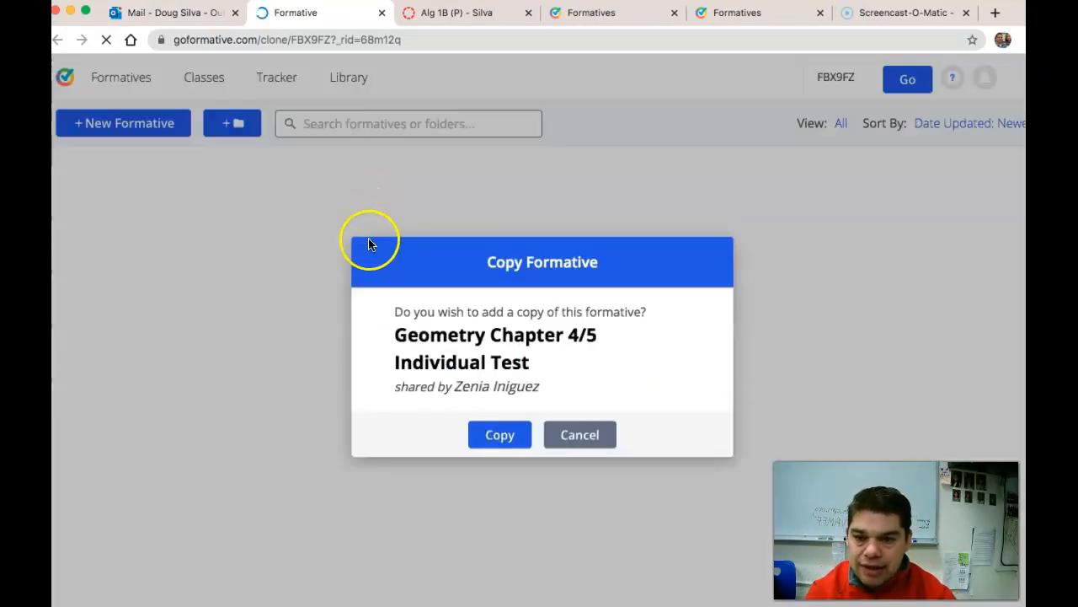
left_click(500, 434)
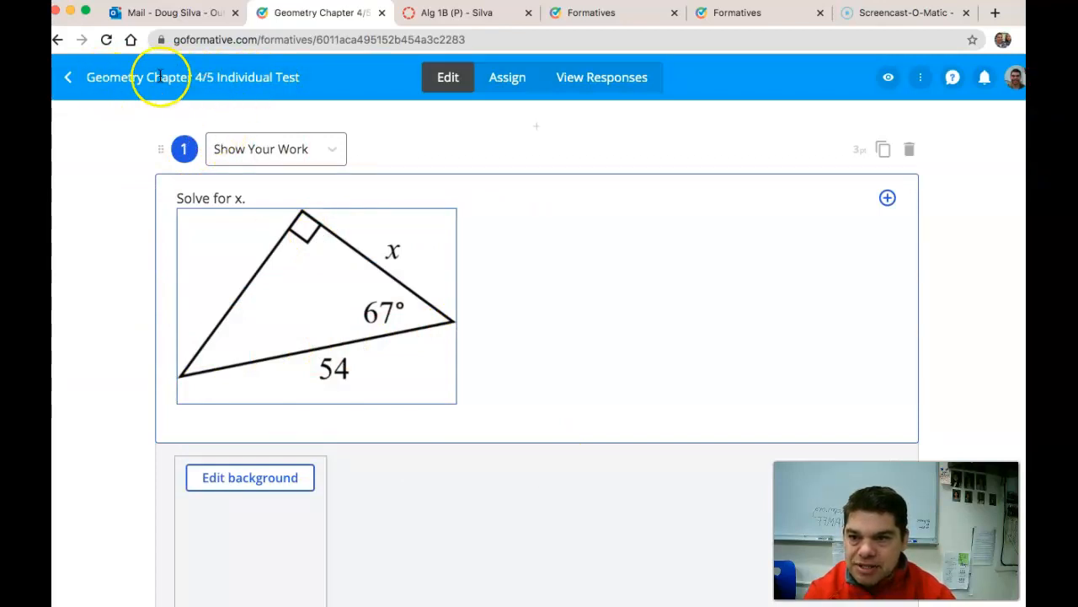
left_click(66, 82)
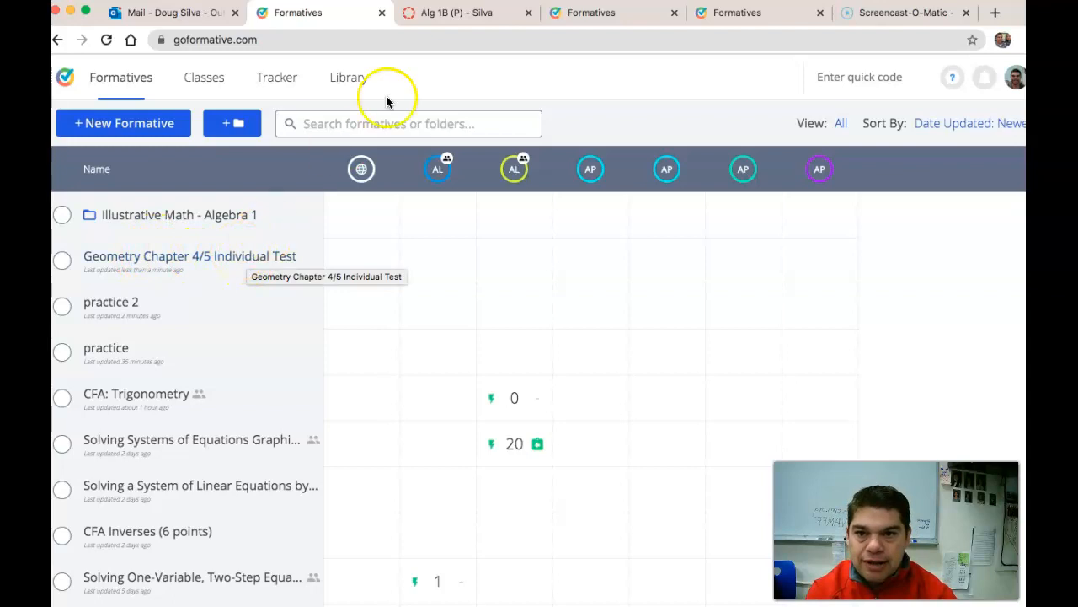
Start a new assignment in the Canvas course and name it "Geometry Ch 4/5 Test".
left_click(463, 17)
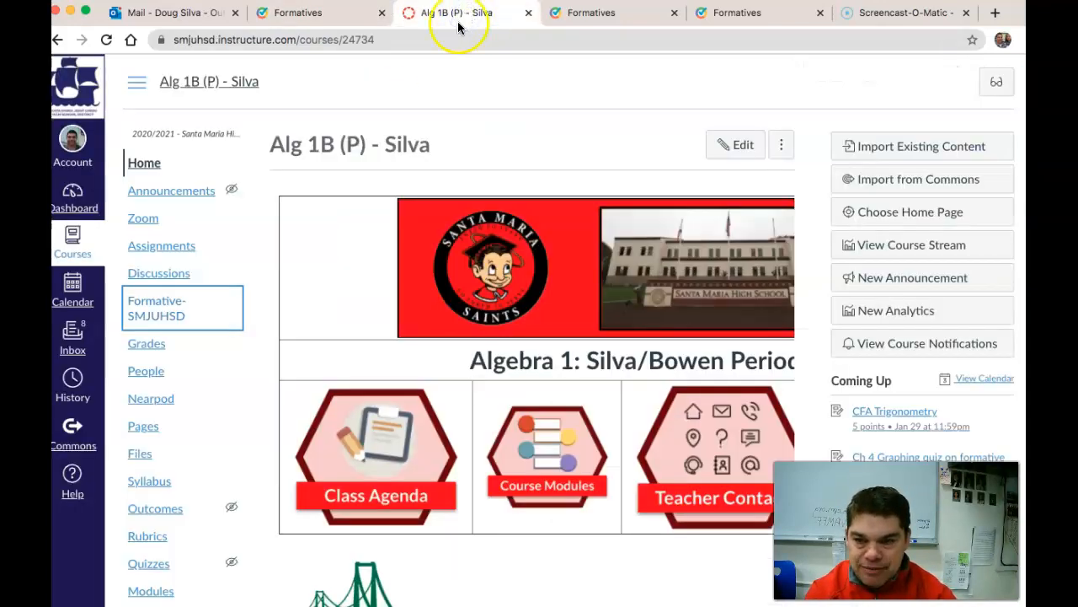
left_click(166, 246)
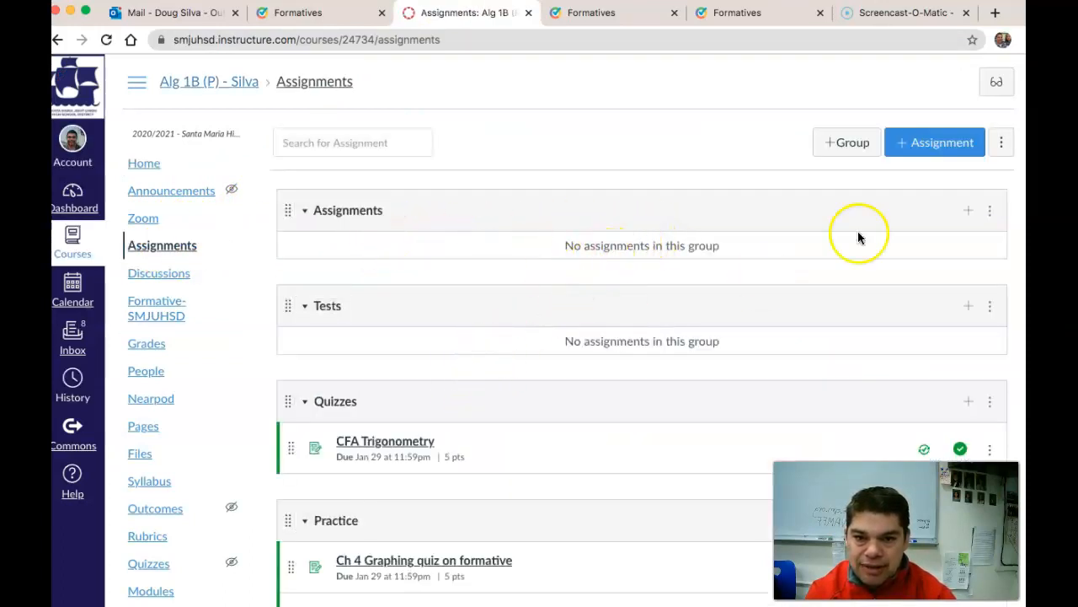
left_click(923, 143)
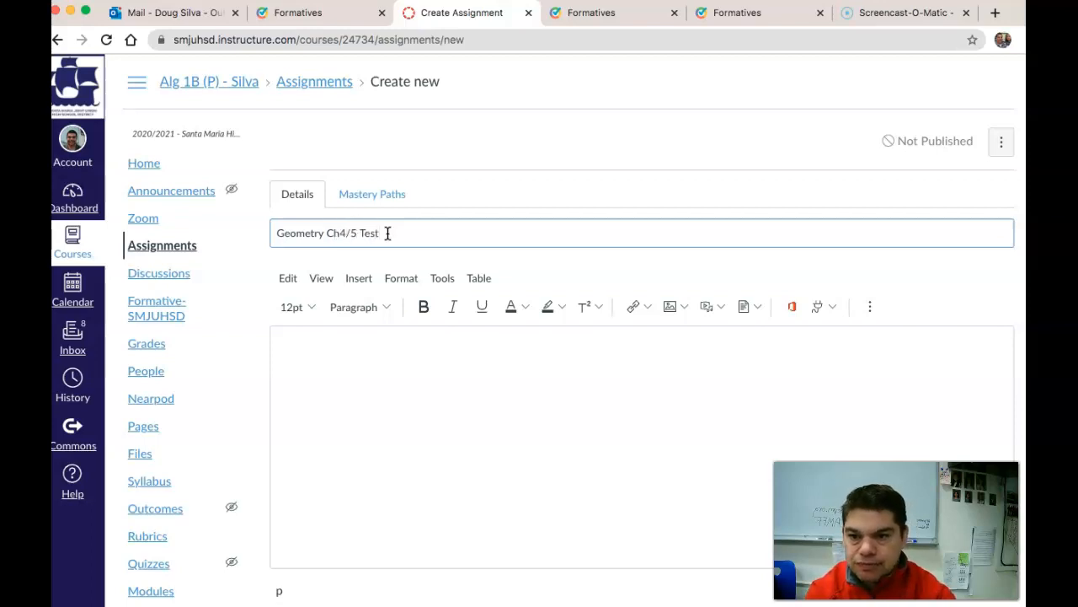
left_click(341, 233)
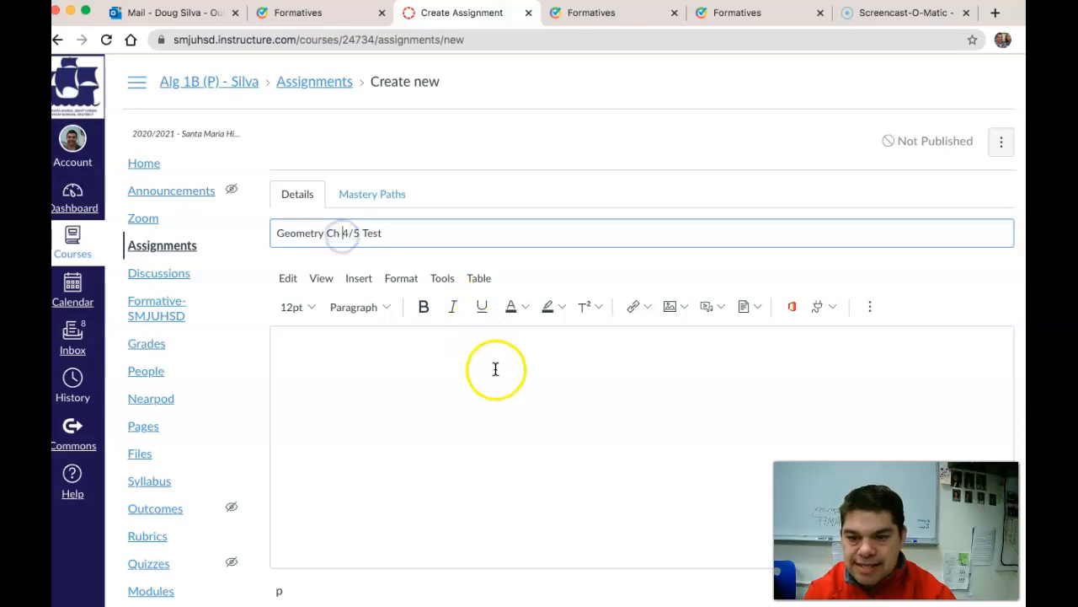
Check the number of questions in the responses view of the Geometry Chapter 4/5 Individual Test formative for the assignment's points.
scroll(495, 369, "down", 5)
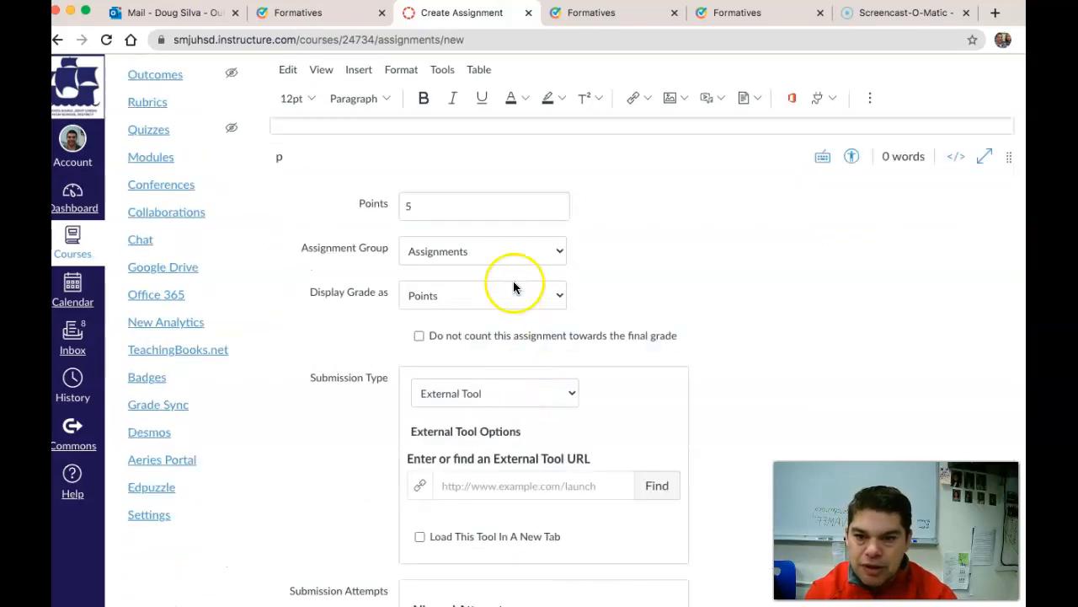
left_click(406, 208)
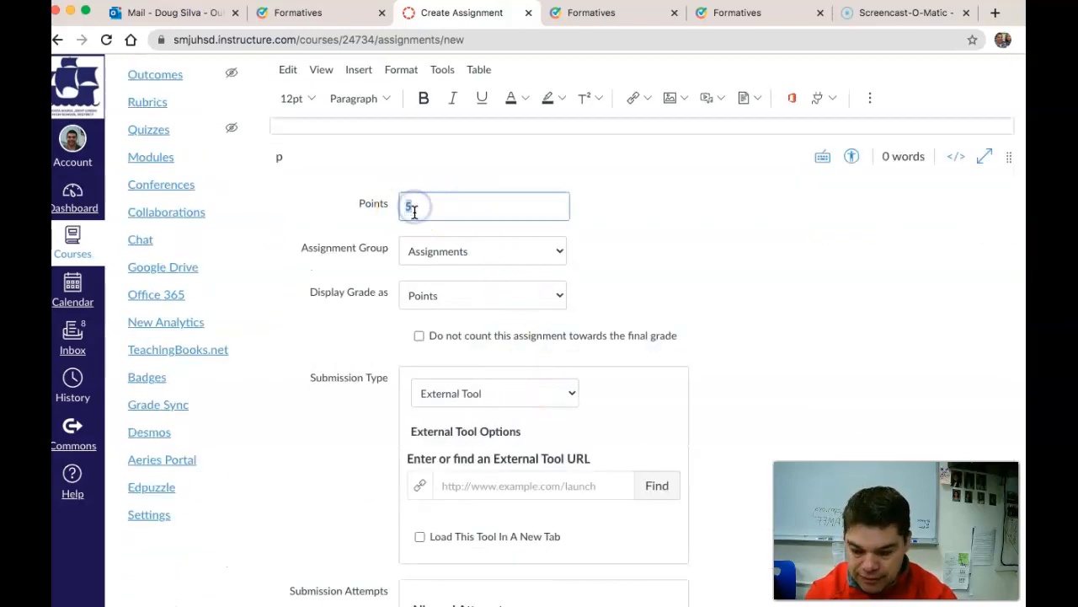
left_click(406, 178)
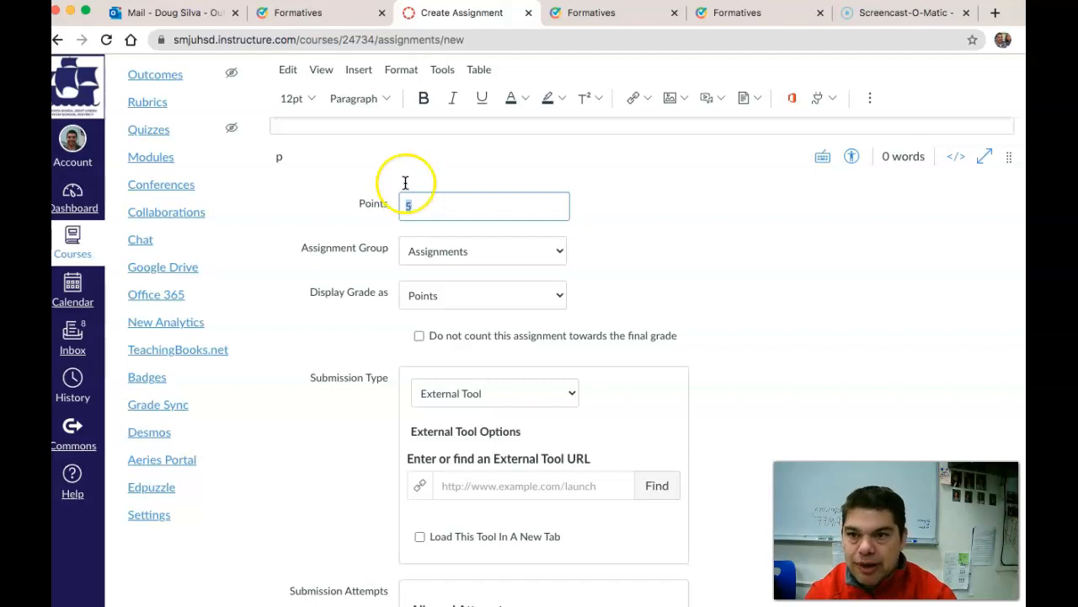
left_click(325, 19)
left_click(375, 344)
left_click(215, 260)
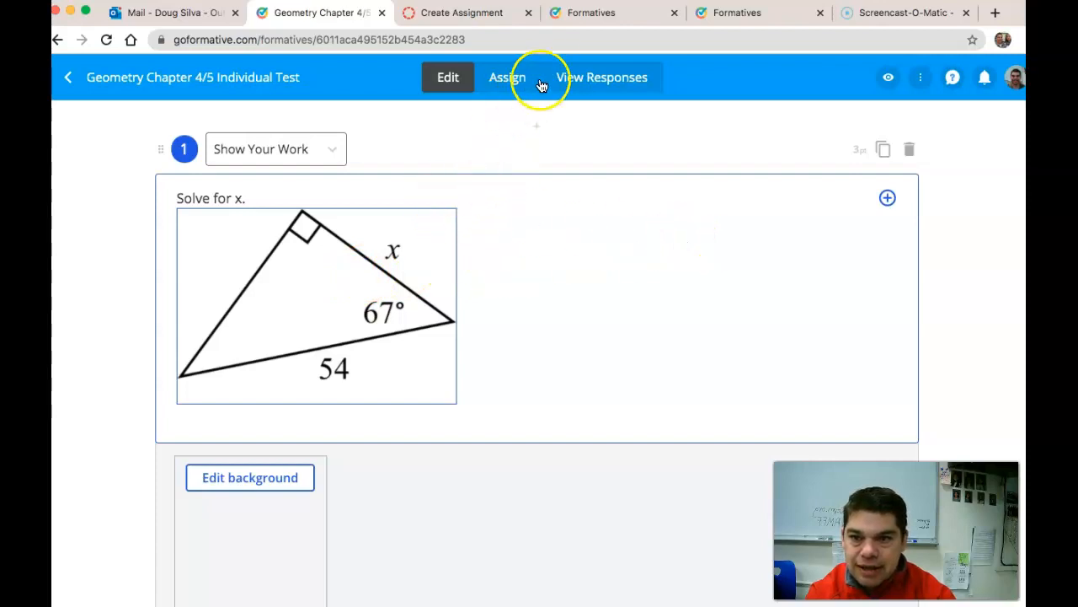
left_click(570, 78)
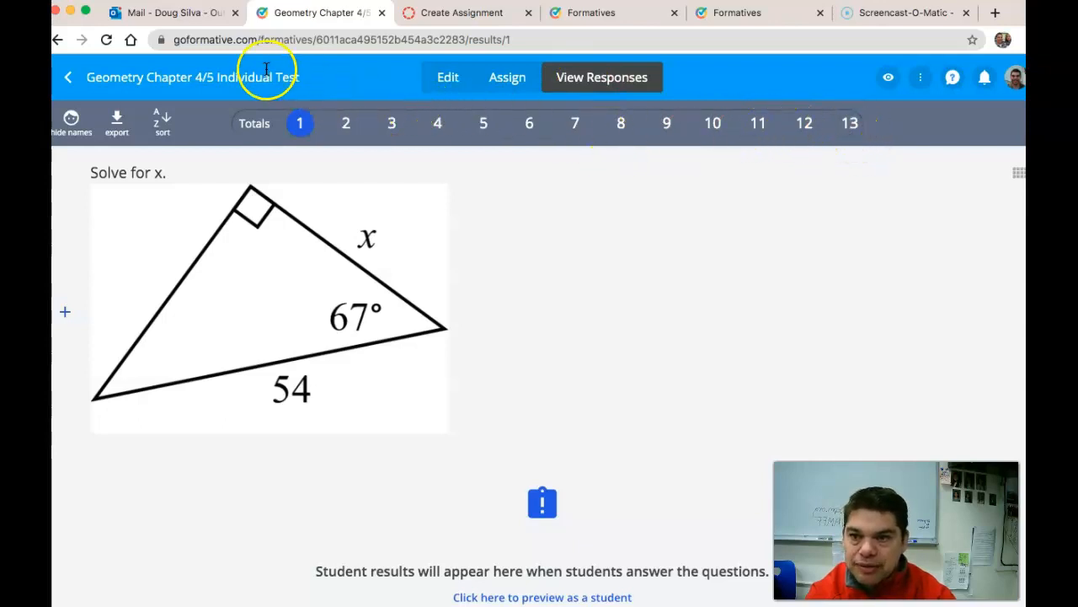
In the new Canvas assignment, set the points to 13 and the assignment group to Tests.
left_click(455, 14)
double_click(410, 209)
type("13")
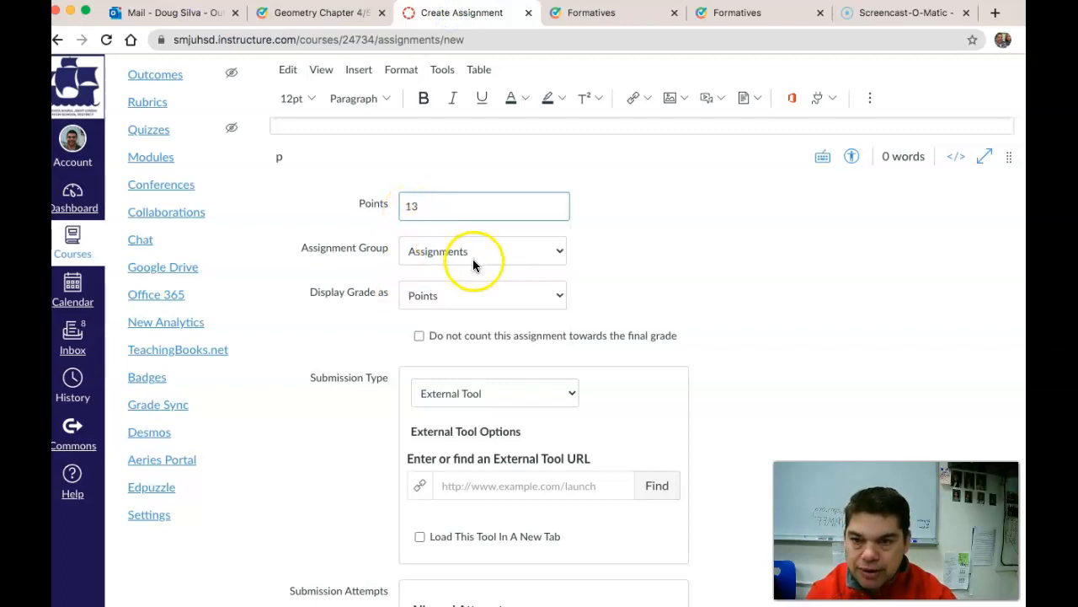
left_click(556, 255)
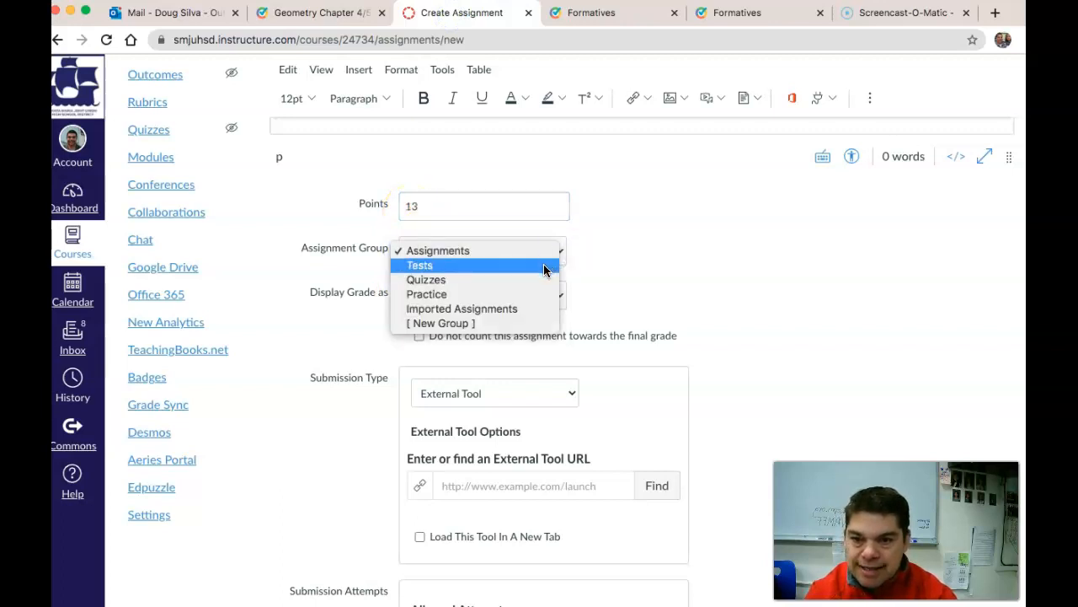
left_click(532, 266)
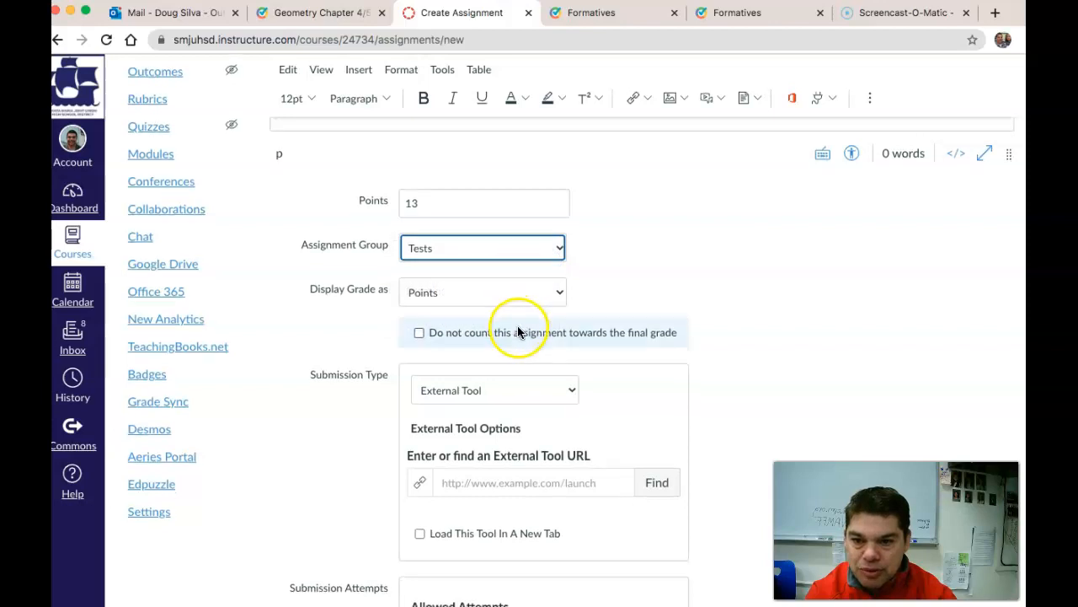
Link the Geometry Chapter 4/5 Individual Test from the Formative-SMJUHSD external tool as the assignment's submission.
scroll(518, 332, "down", 3)
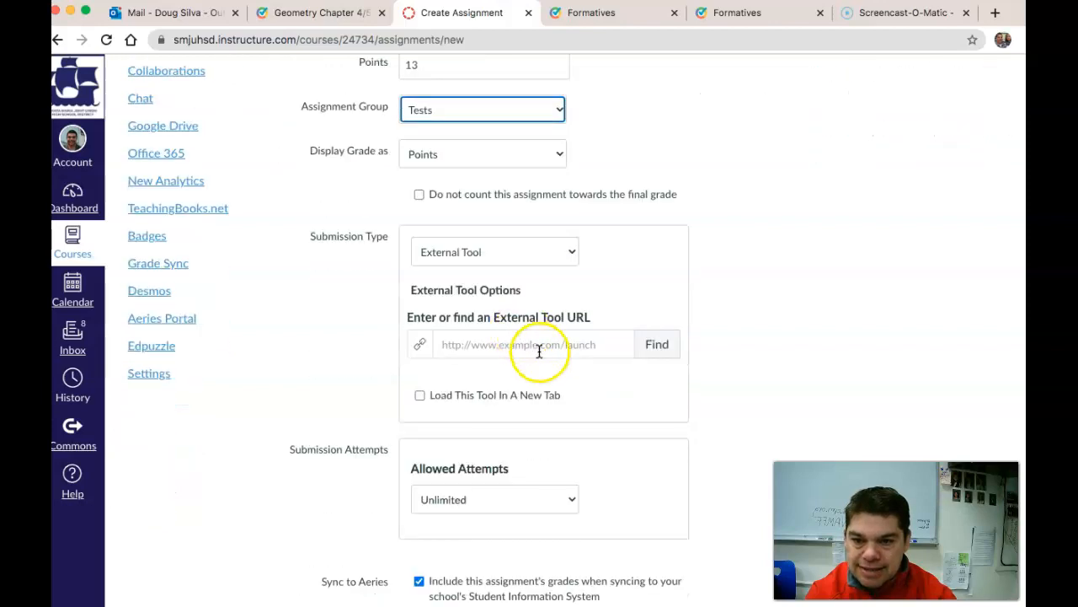
left_click(652, 347)
scroll(506, 362, "down", 10)
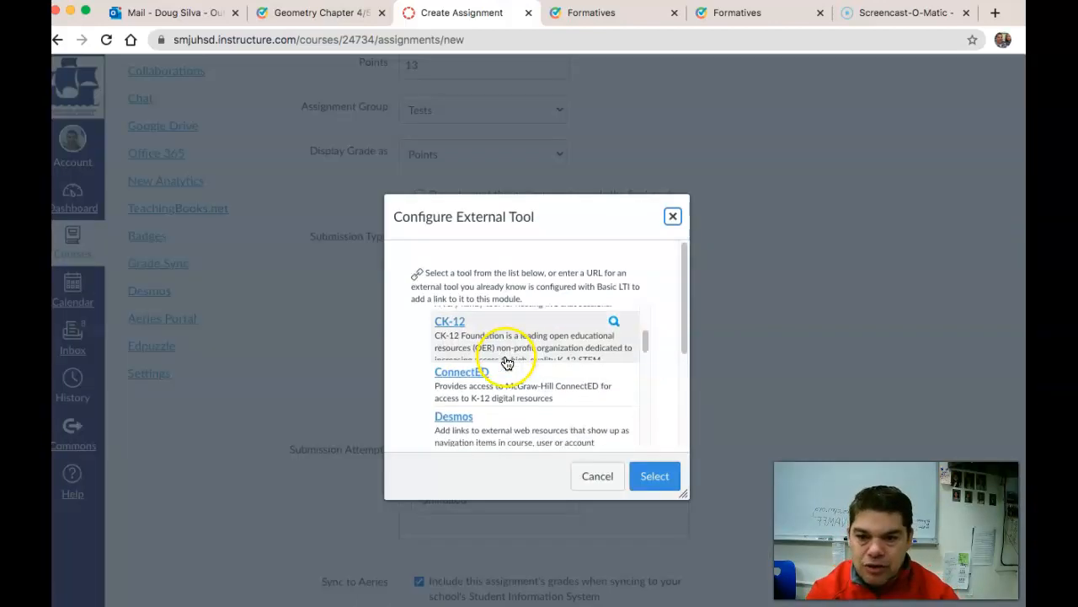
left_click(494, 393)
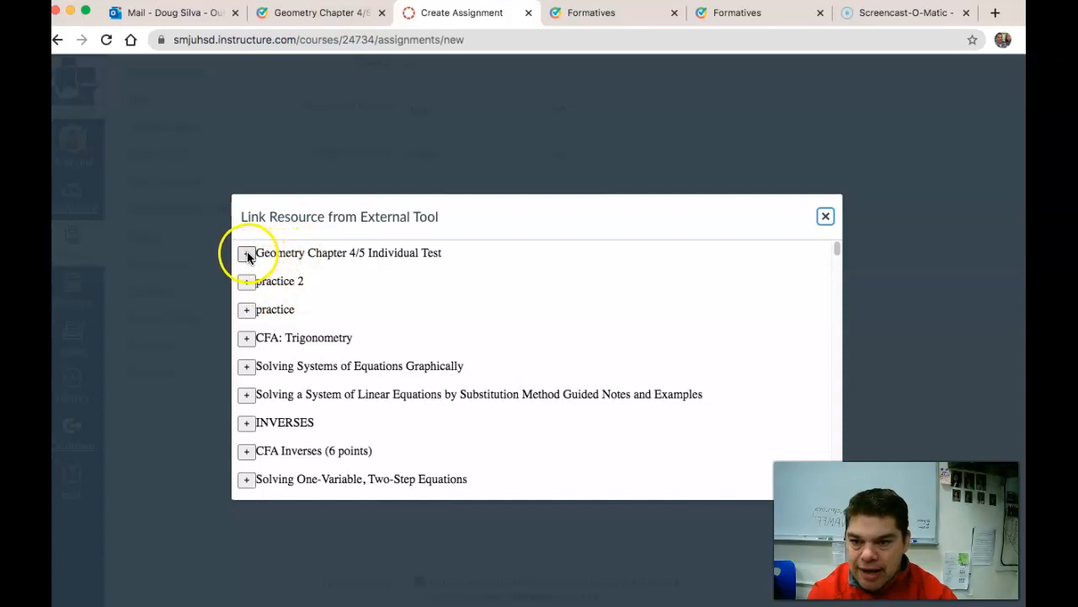
left_click(247, 252)
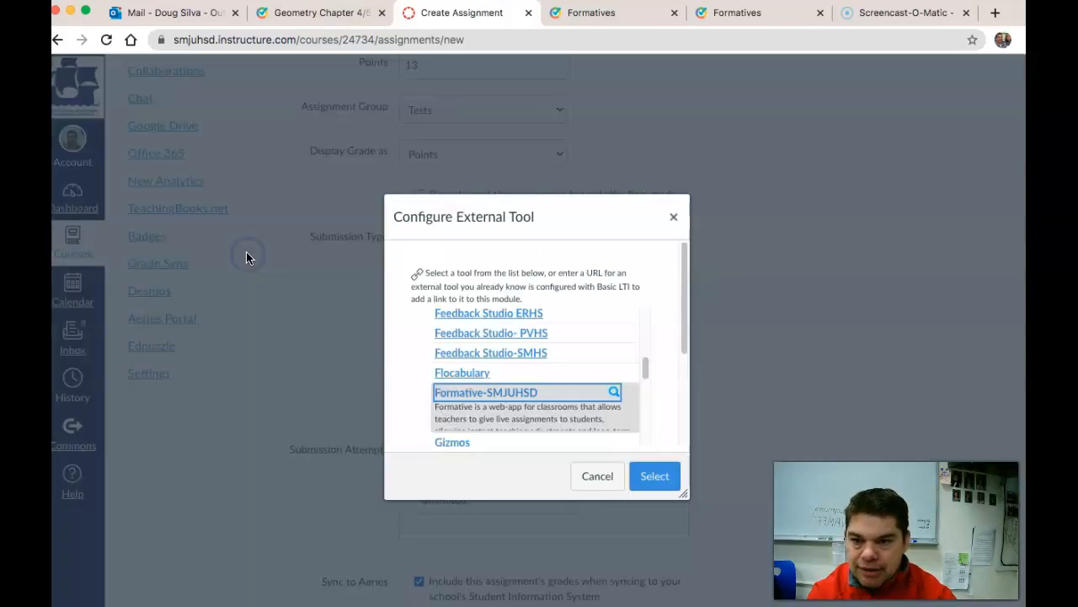
left_click(649, 477)
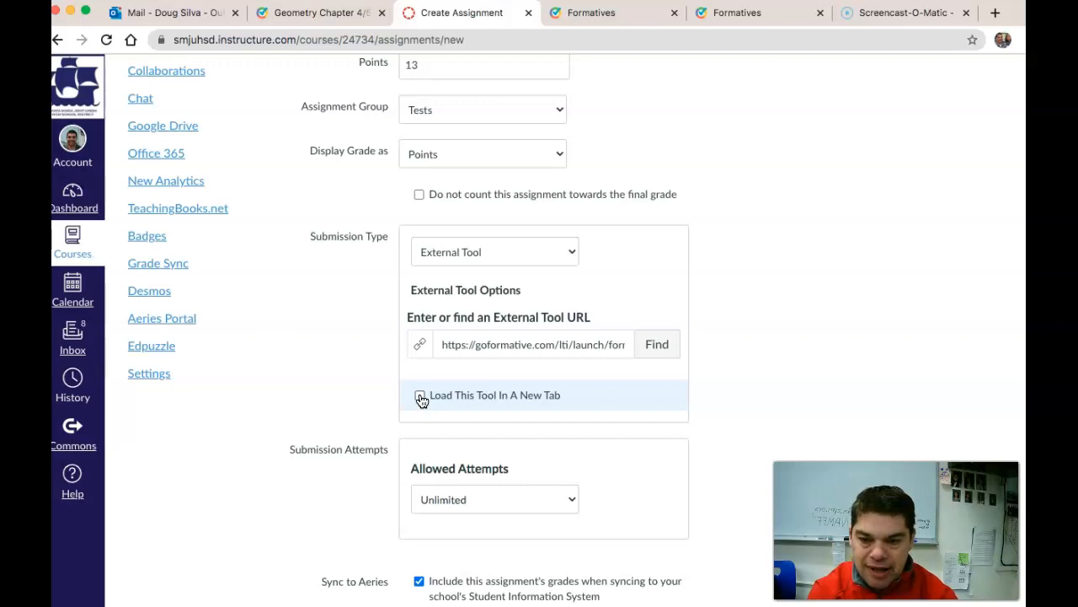
Set the assignment's due date to Feb 19, 2021 at 11:59pm and save the assignment.
scroll(620, 449, "down", 5)
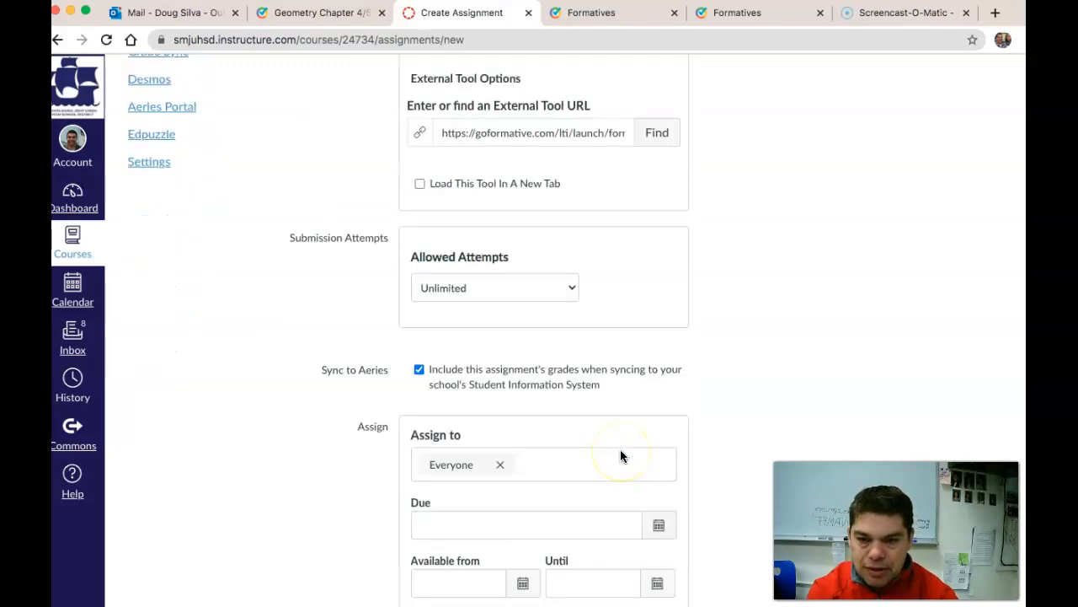
scroll(621, 456, "down", 3)
left_click(659, 401)
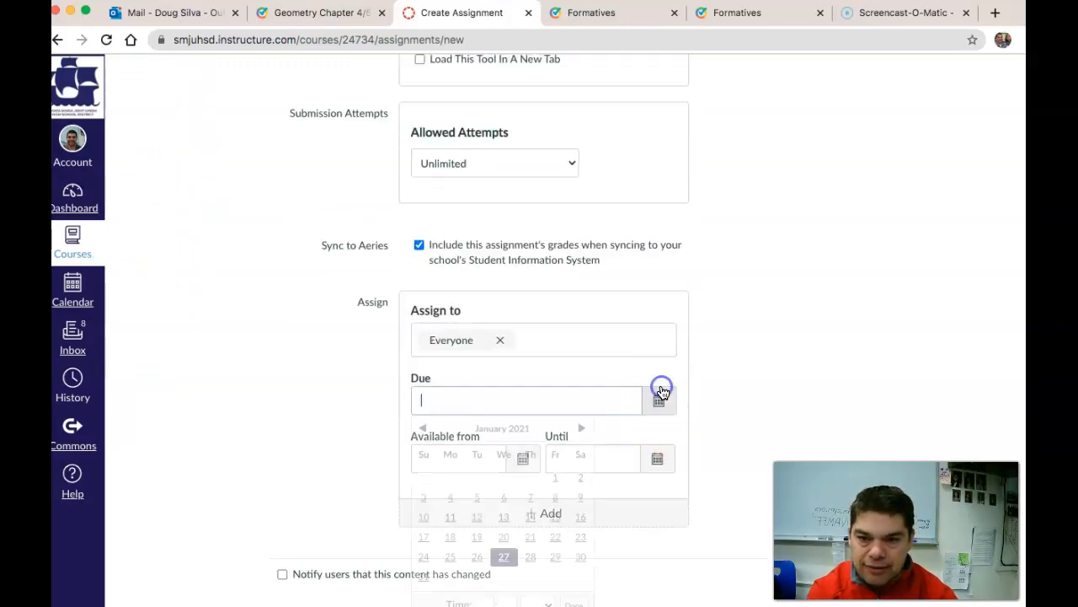
left_click(583, 428)
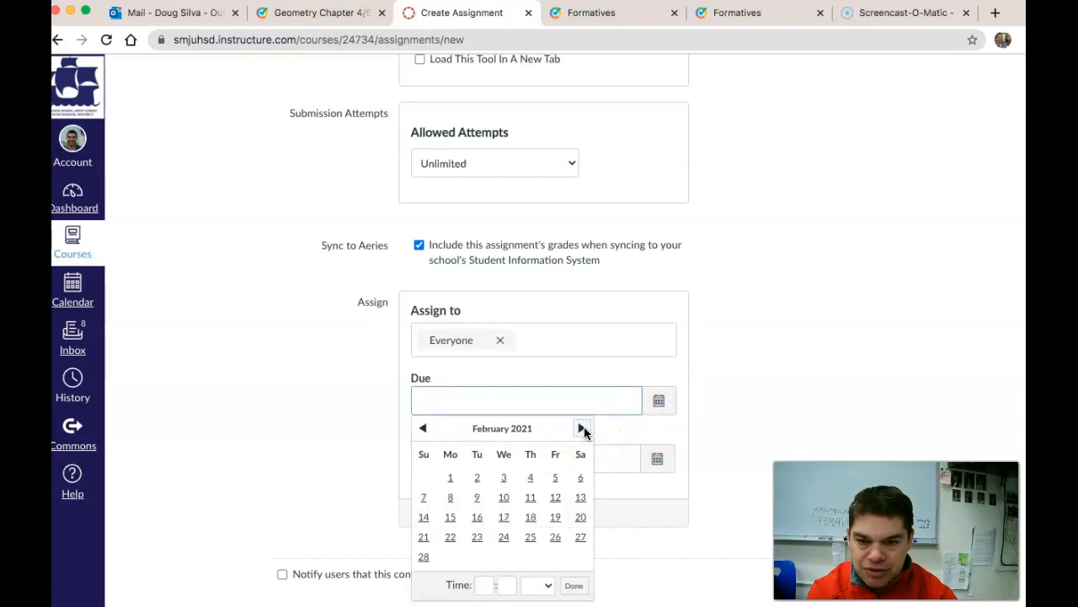
left_click(558, 502)
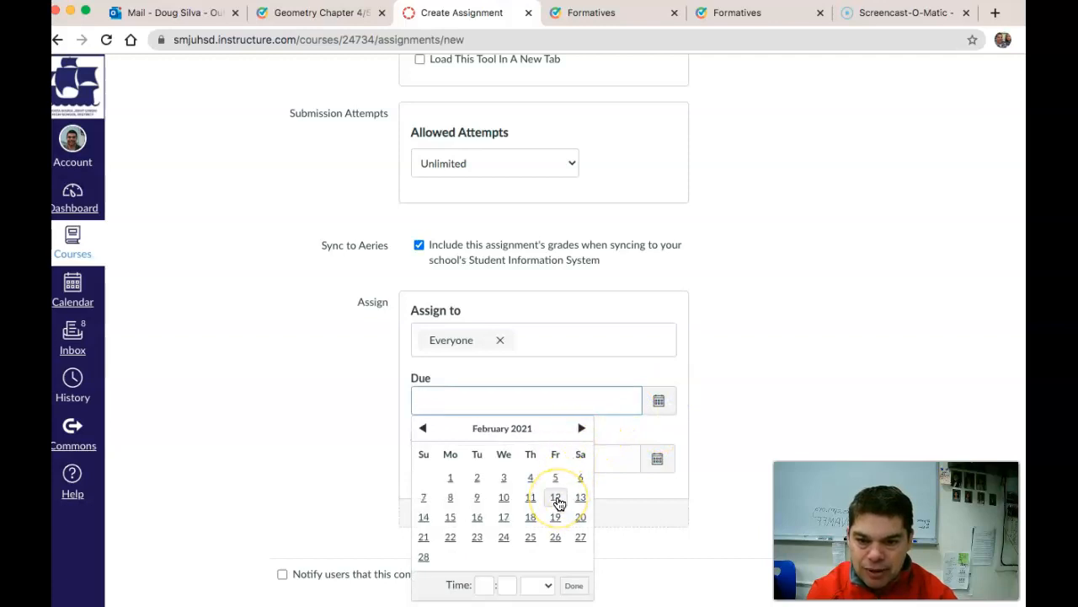
left_click(557, 499)
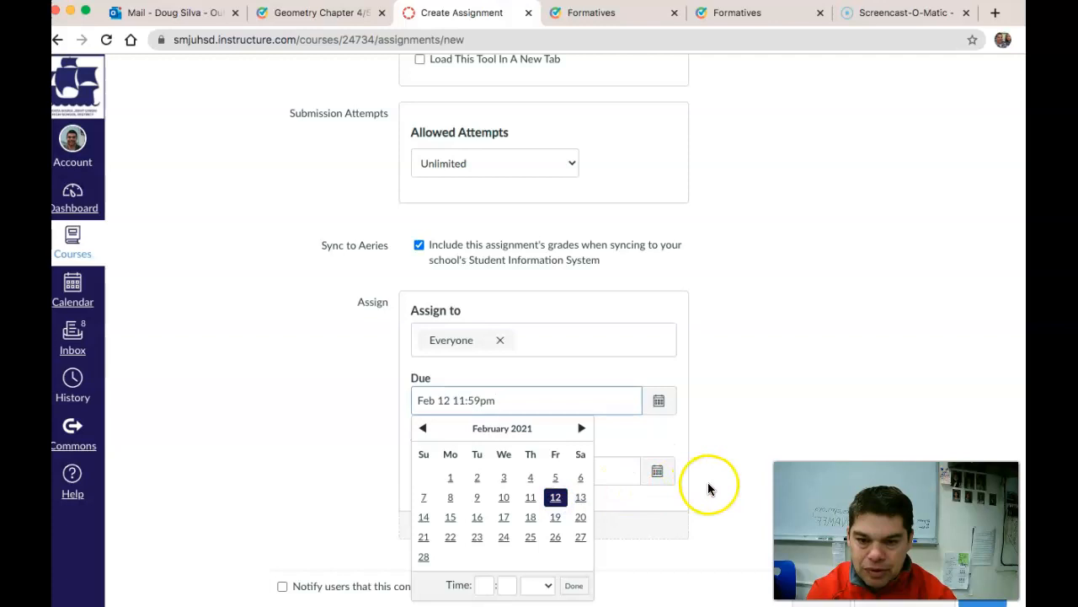
left_click(558, 517)
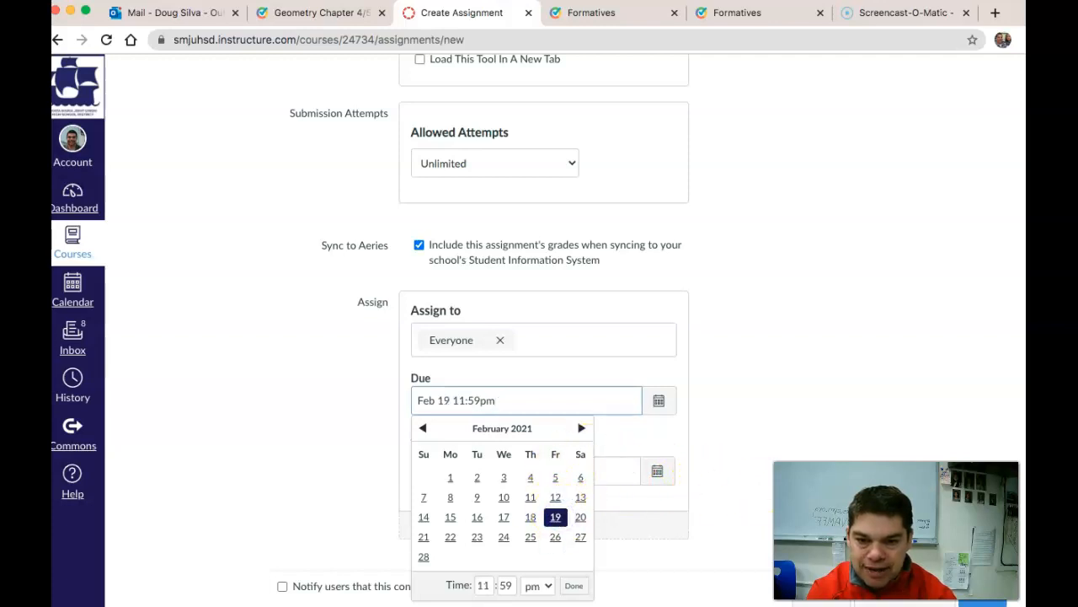
left_click(711, 463)
scroll(711, 462, "down", 1)
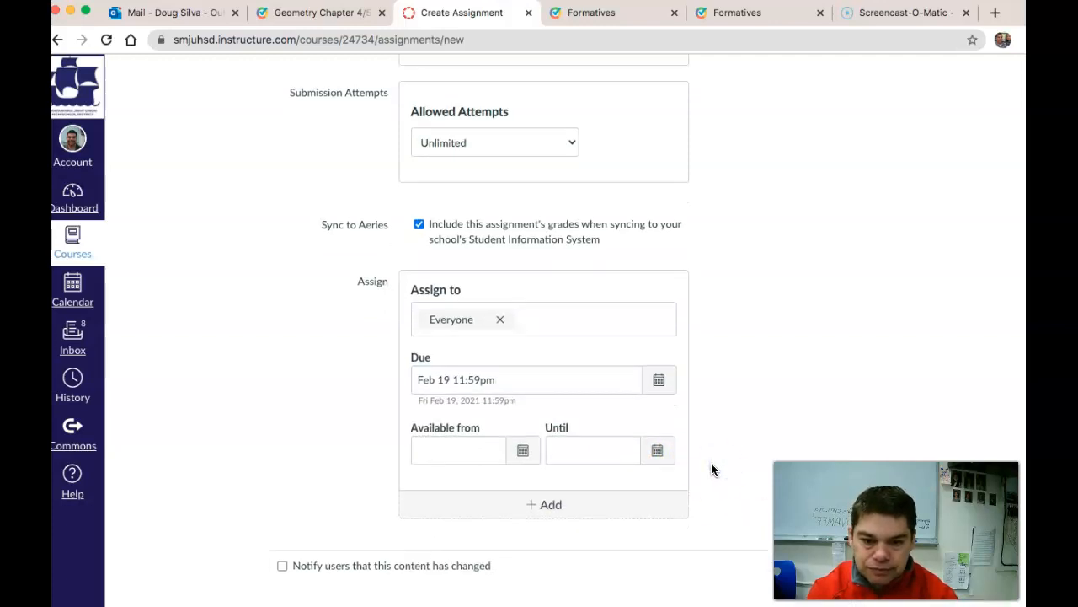
scroll(717, 480, "up", 2)
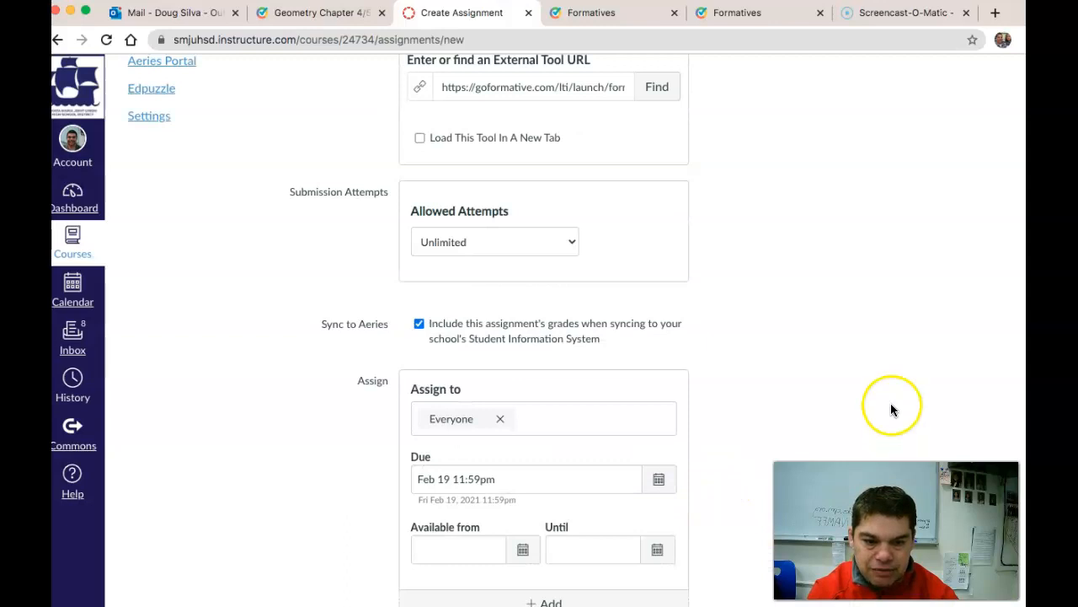
scroll(892, 407, "down", 1)
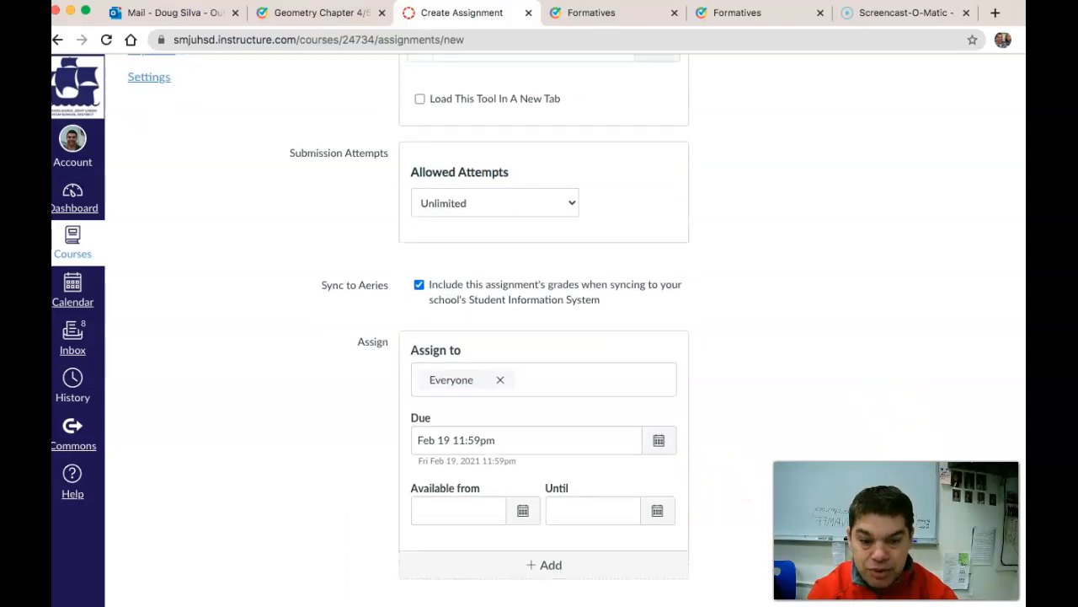
left_click(918, 600)
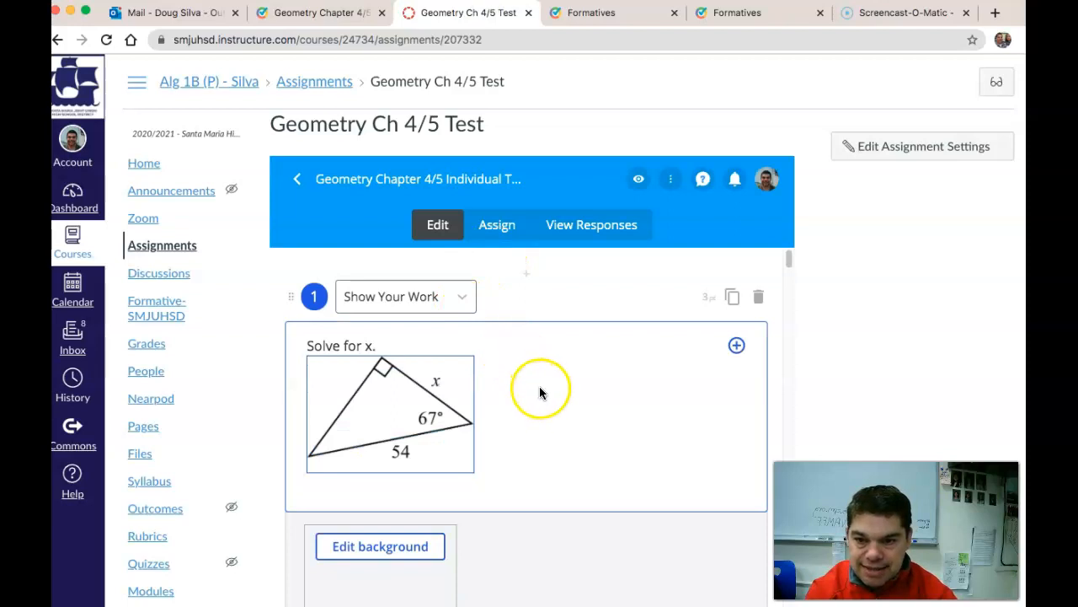
Look through the embedded Geometry Chapter 4/5 Individual Test and preview its questions as a student.
scroll(542, 387, "down", 5)
scroll(542, 387, "up", 3)
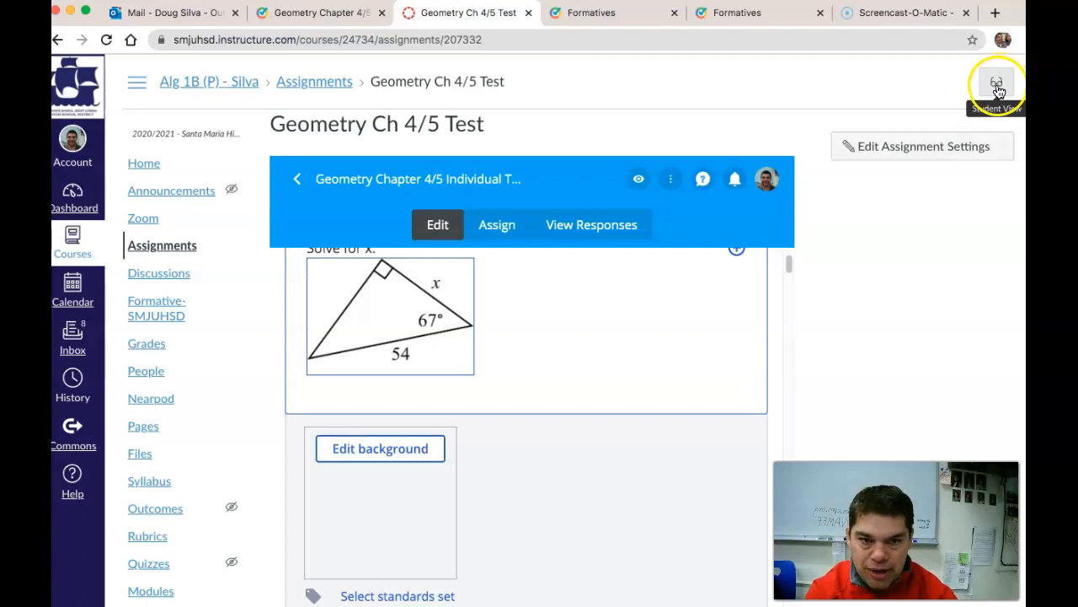
left_click(640, 181)
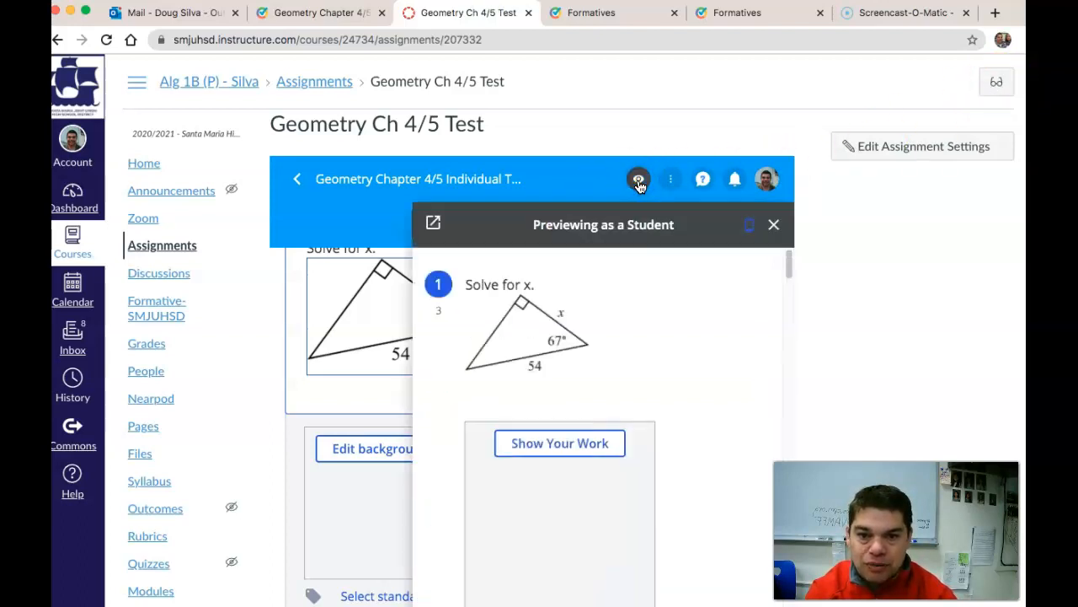
scroll(589, 392, "down", 5)
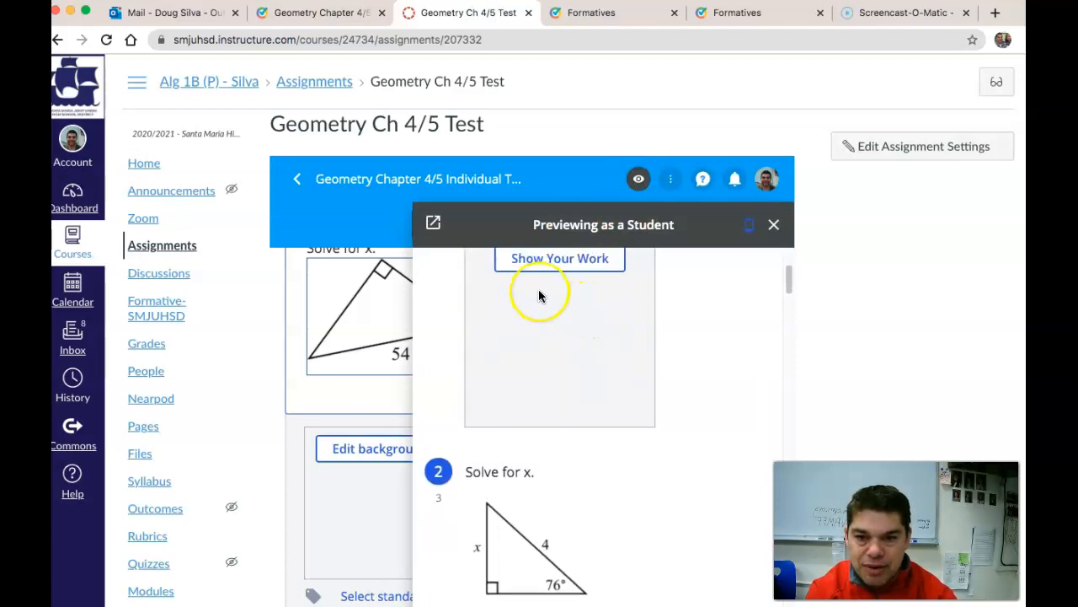
left_click(774, 224)
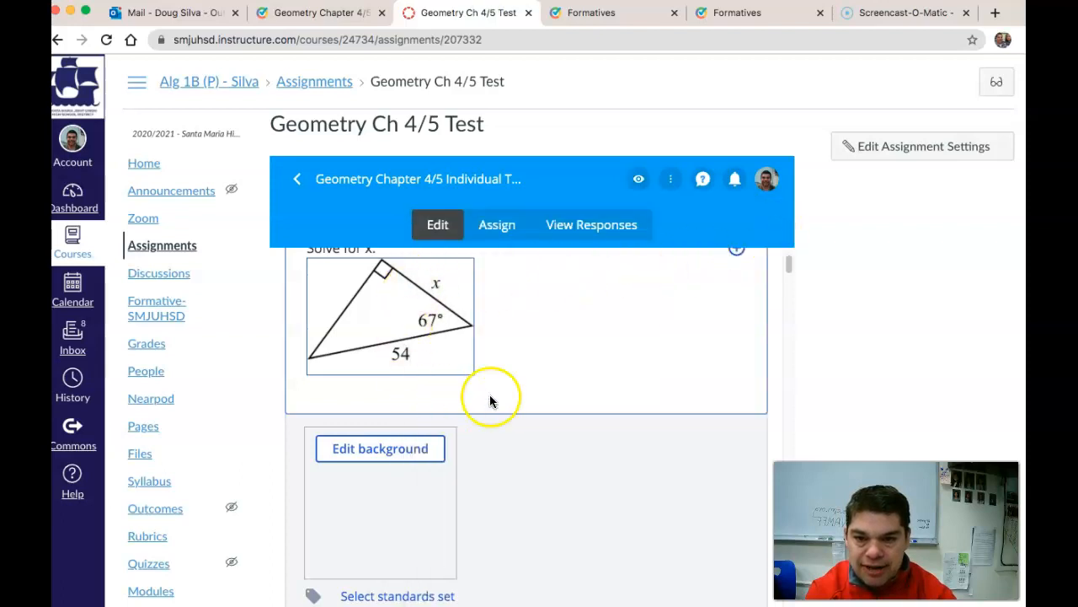
scroll(497, 371, "up", 1)
scroll(494, 337, "up", 2)
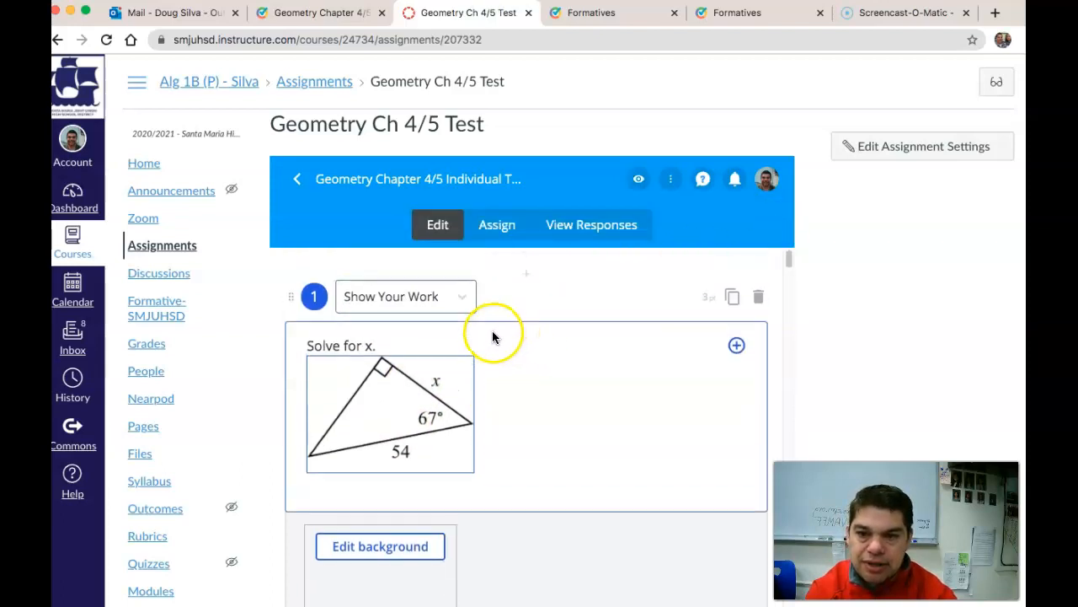
Assign the embedded Geometry Chapter 4/5 Individual Test to the Alg 1B (P) class and dismiss the join instructions.
left_click(497, 226)
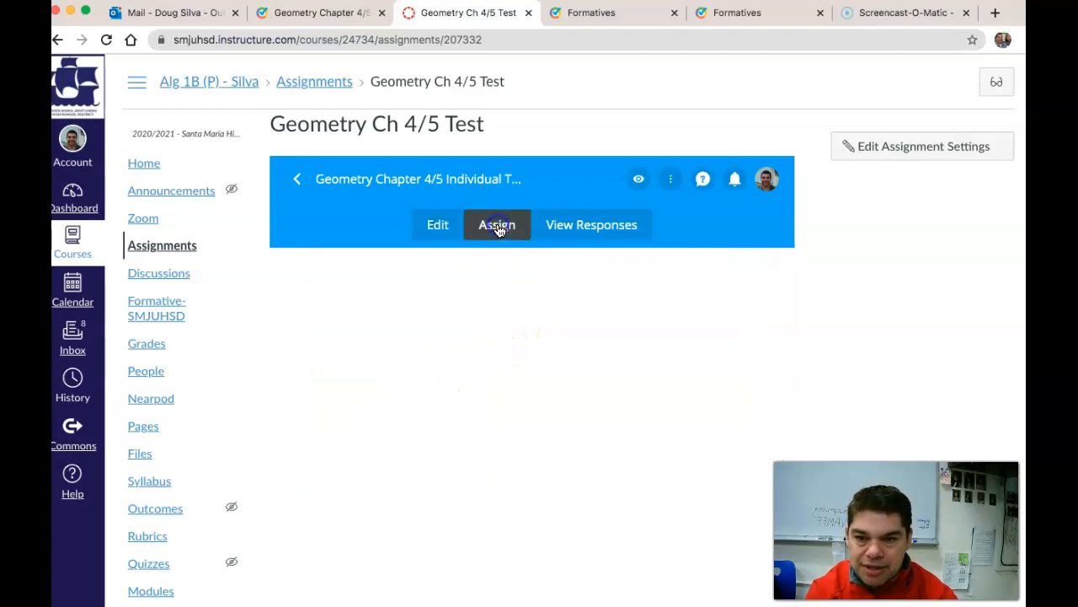
left_click(312, 398)
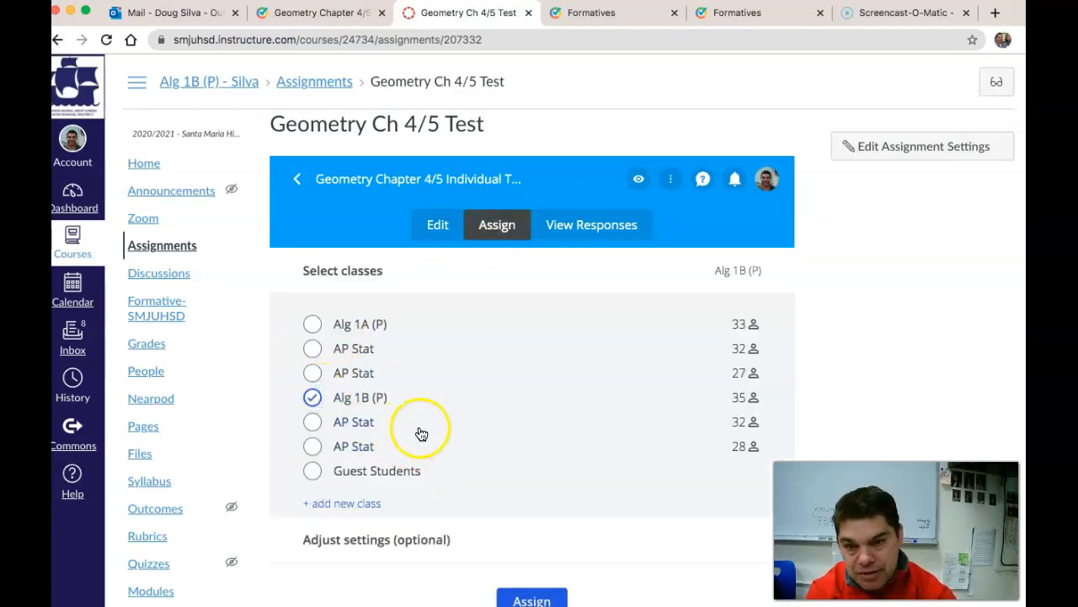
left_click(532, 600)
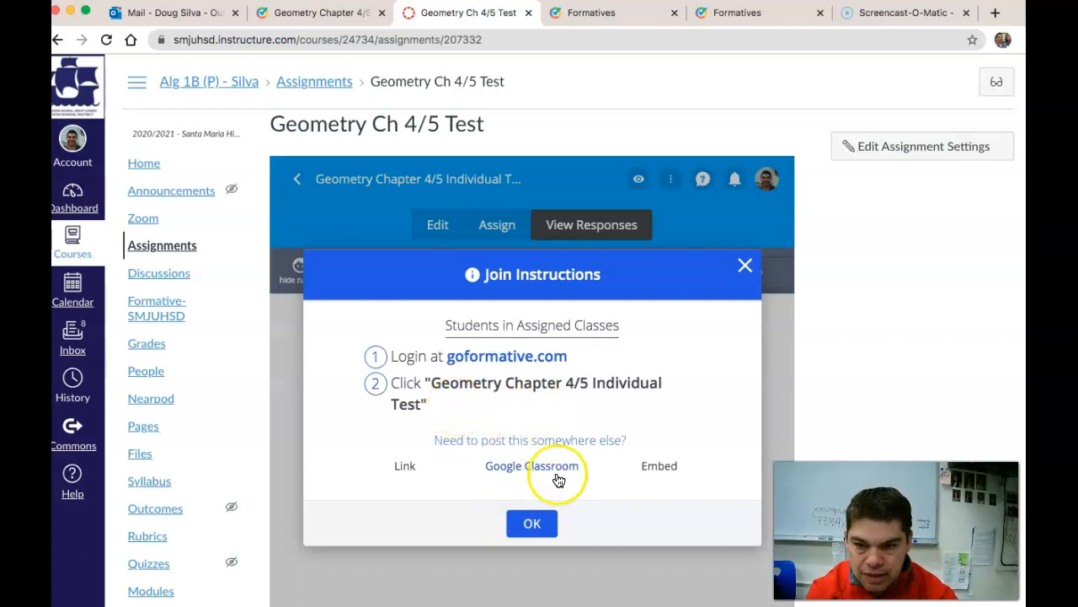
left_click(533, 524)
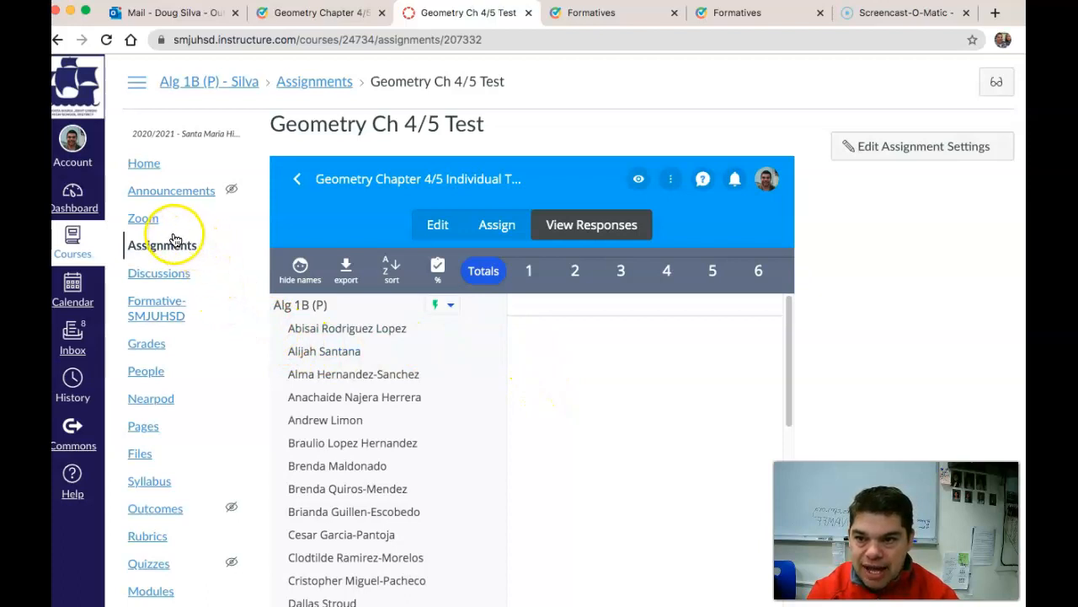
In Formative, return to the list of formatives and view the student responses for Solving Systems of Equations Graphically.
left_click(314, 17)
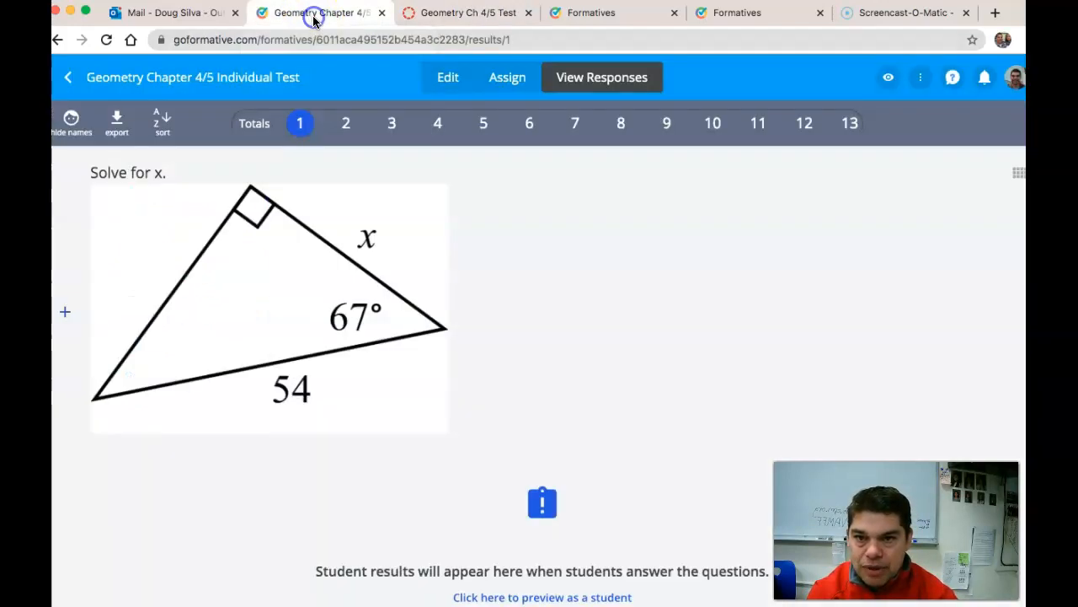
left_click(69, 82)
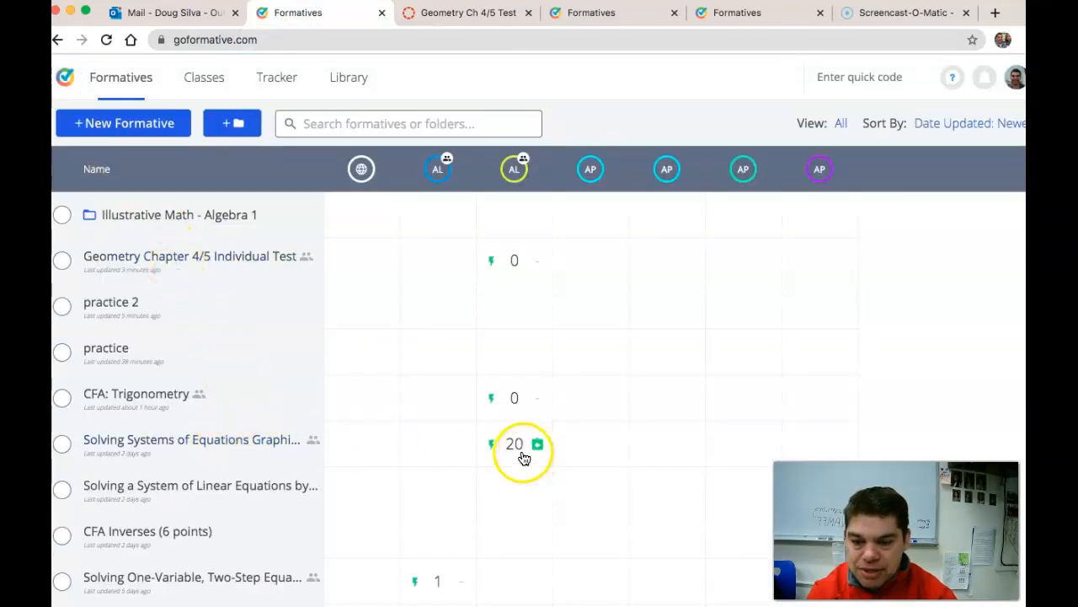
left_click(235, 440)
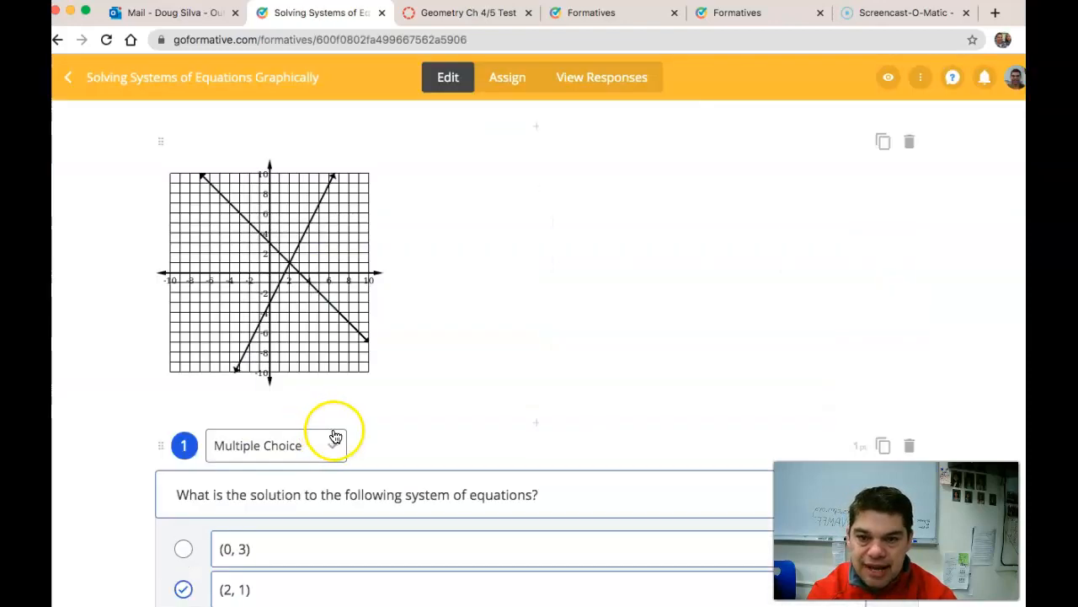
left_click(583, 80)
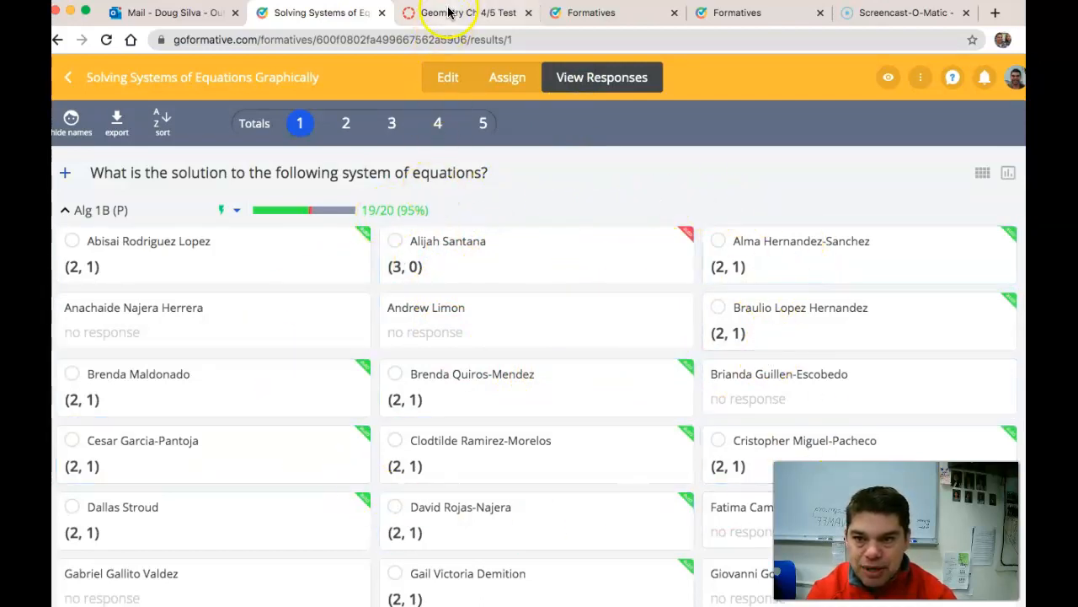
Check the Grade Passback options of Solving Systems of Equations Graphically and return to the Geometry Ch 4/5 Test assignment in Canvas.
left_click(921, 78)
left_click(917, 286)
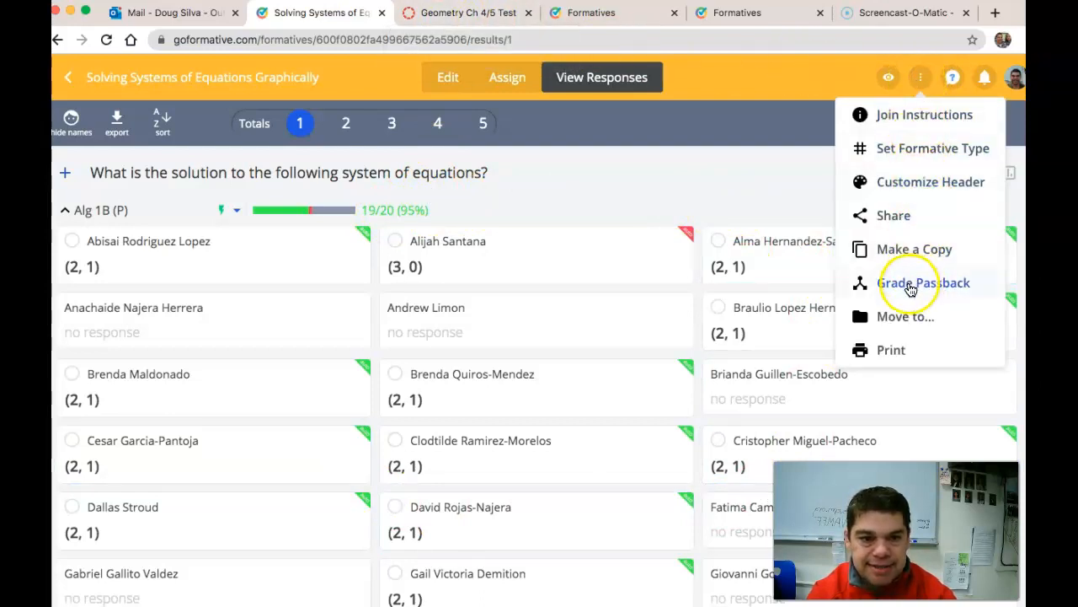
left_click(912, 286)
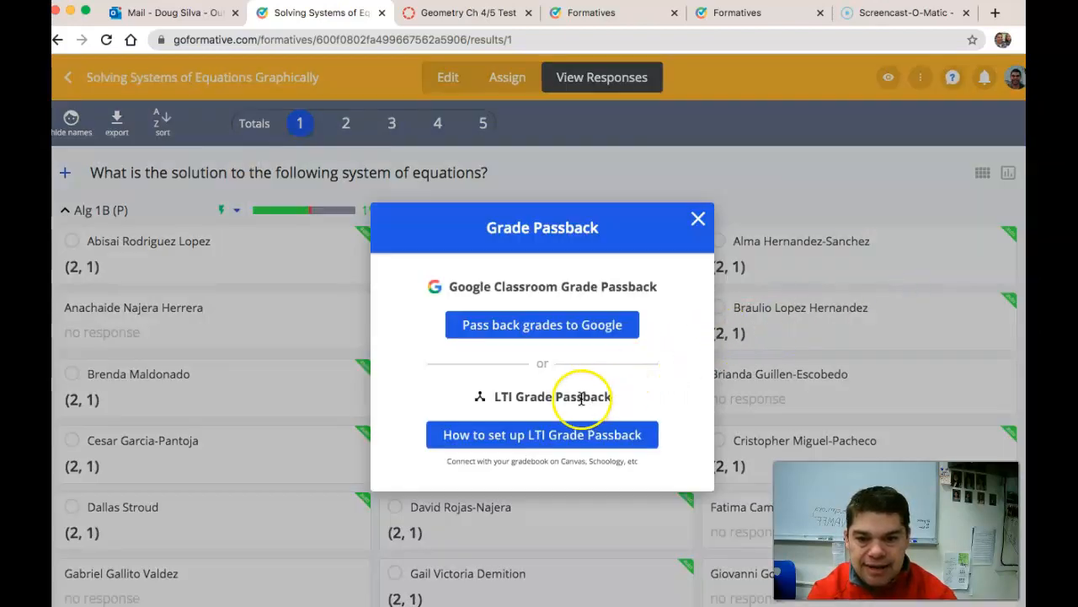
left_click(704, 219)
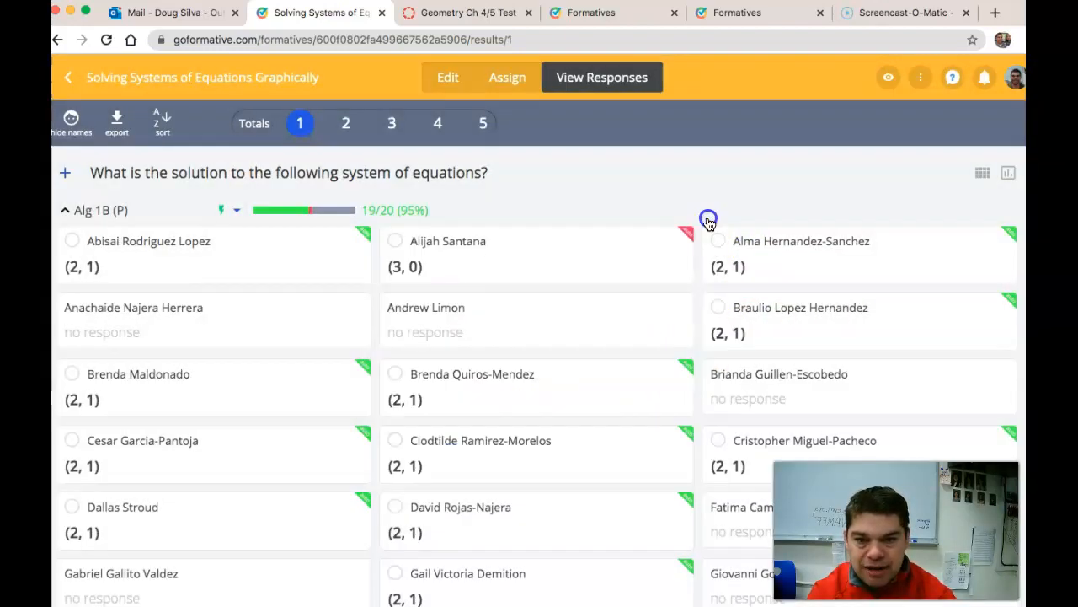
left_click(477, 13)
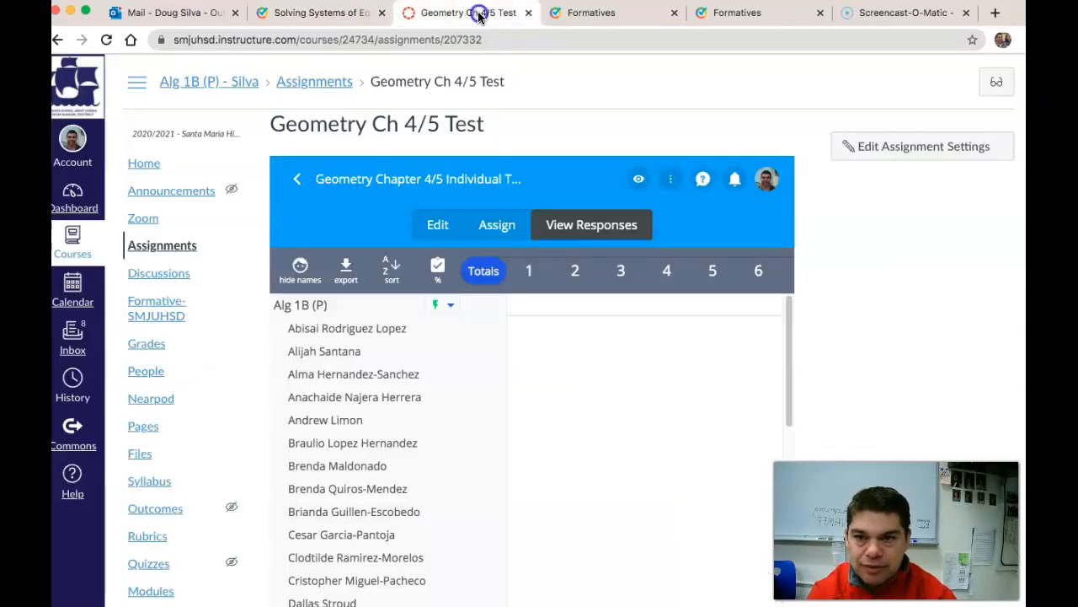
Open the Ch 4 Graphing quiz on formative assignment from the course's Practice assignments.
left_click(173, 250)
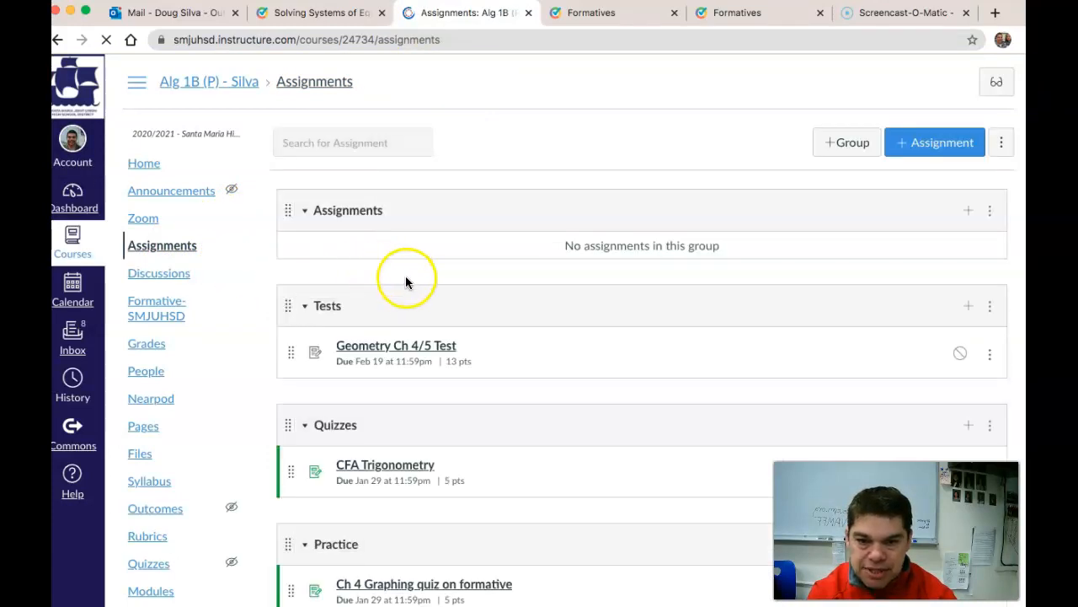
scroll(405, 499, "down", 1)
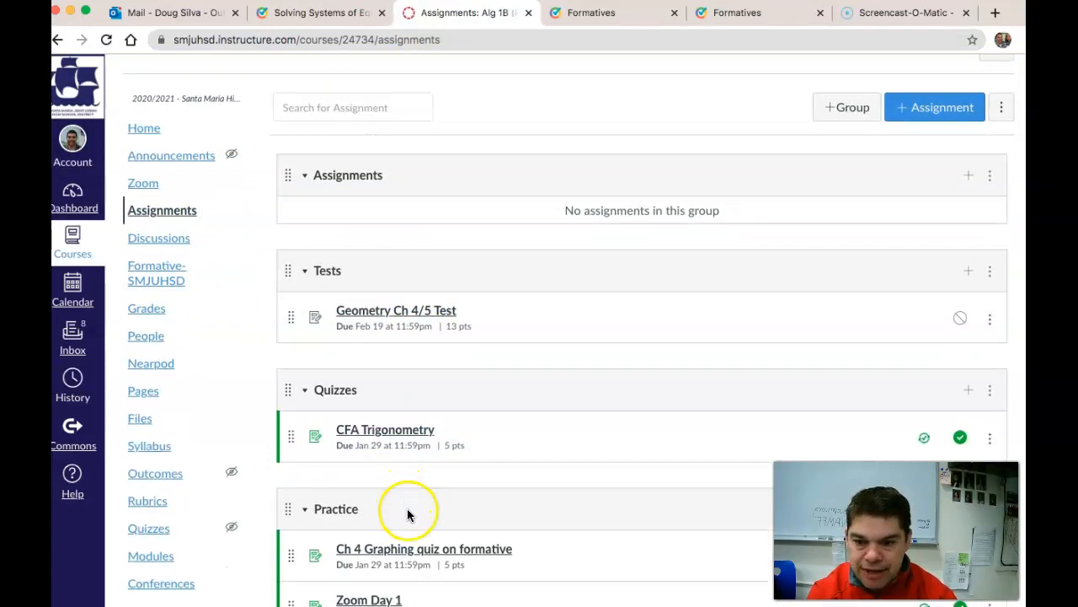
left_click(409, 552)
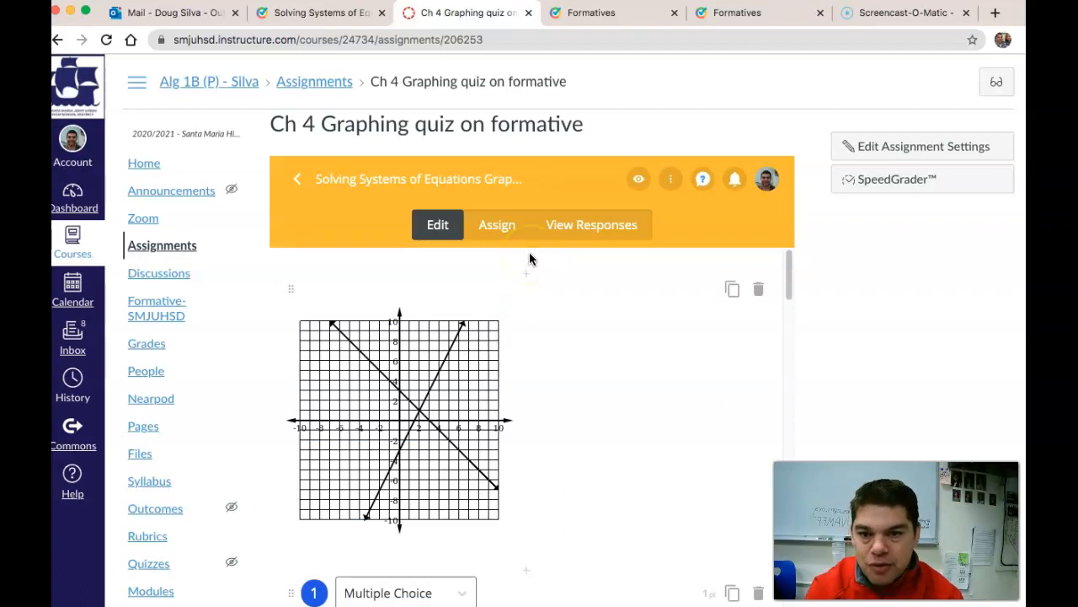
Try to pass the Solving Systems of Equations Graphically grades back to Canvas, and reload the embedded page.
left_click(671, 180)
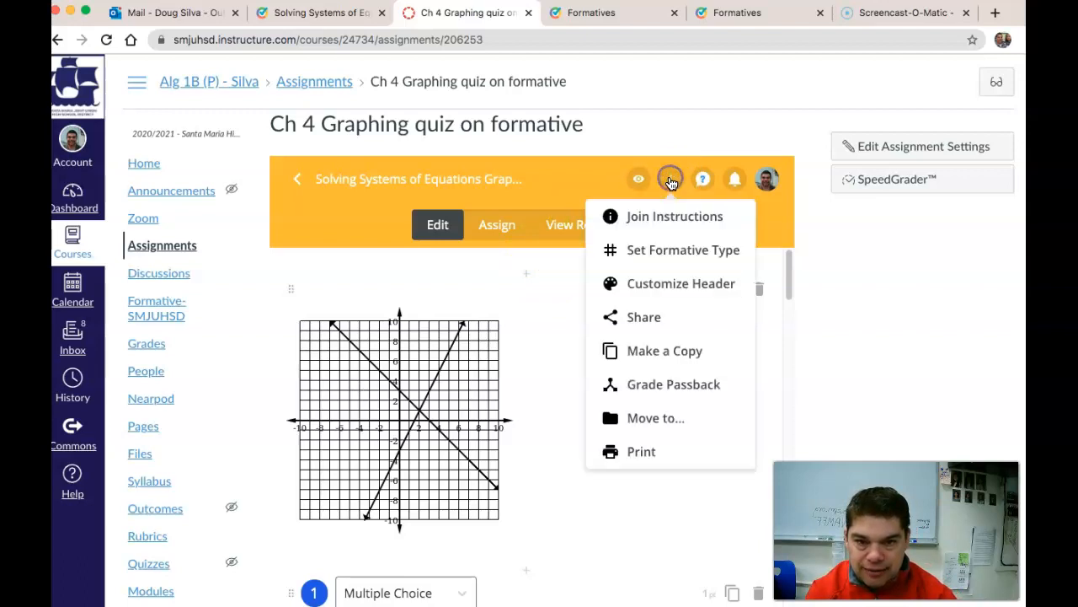
left_click(655, 388)
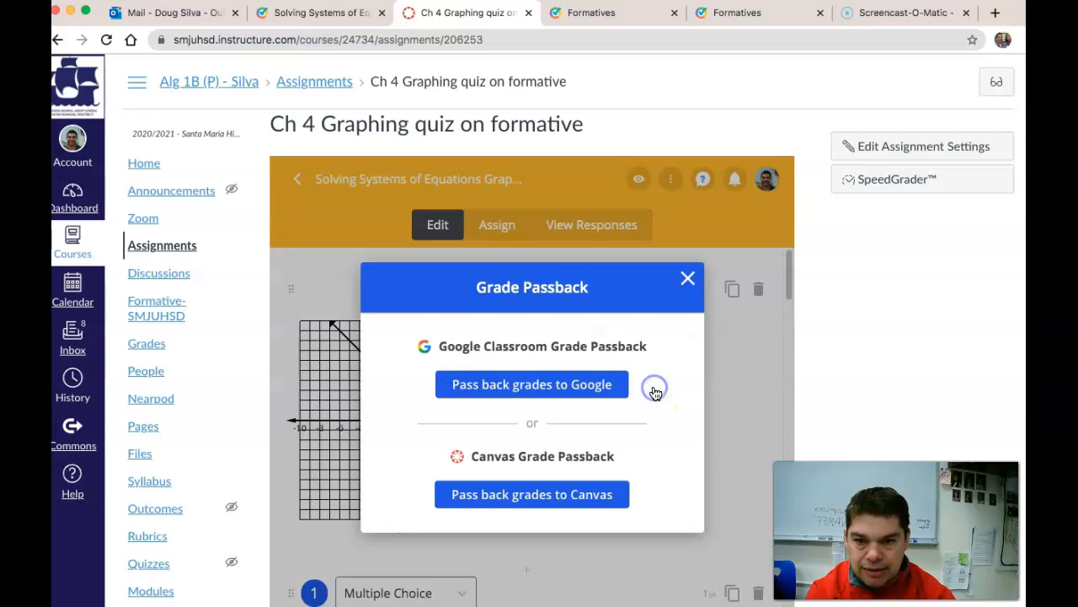
left_click(469, 494)
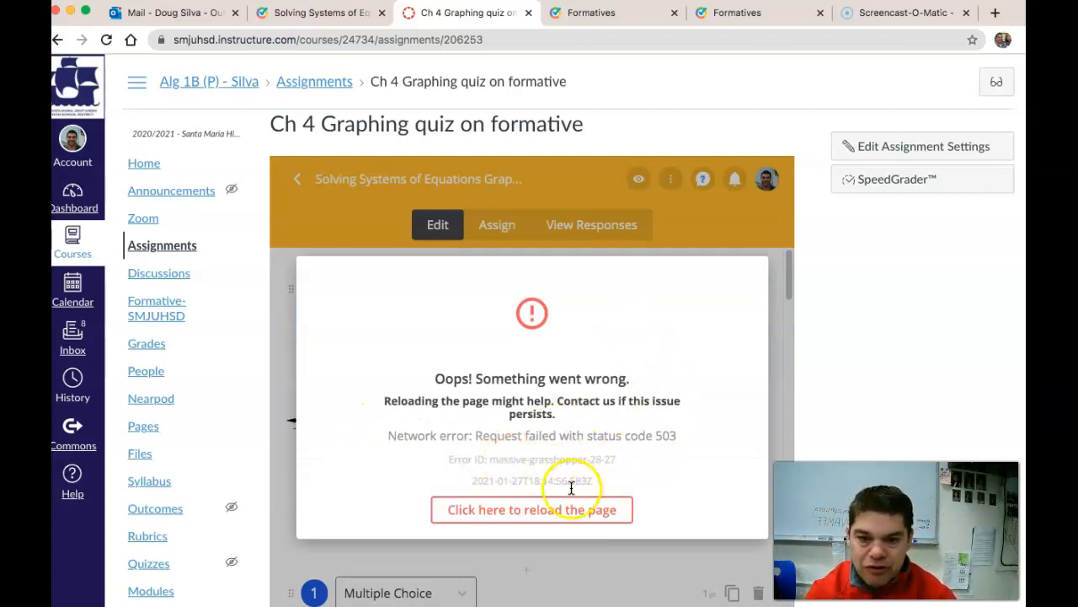
left_click(531, 511)
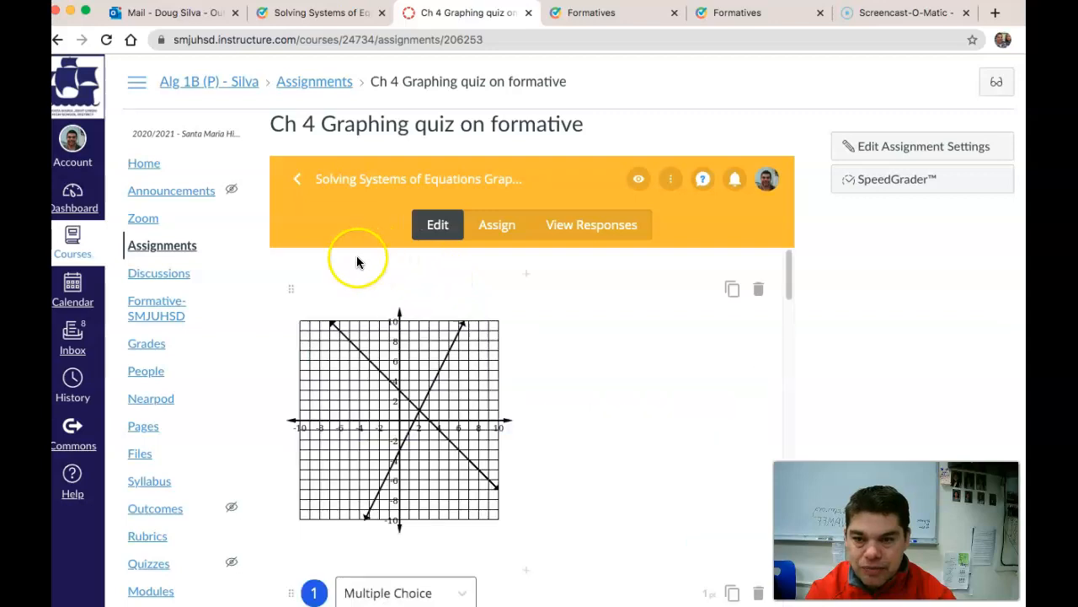
Open the course gradebook and look through the student scores for Ch 4 Graphing quiz on formative.
left_click(149, 344)
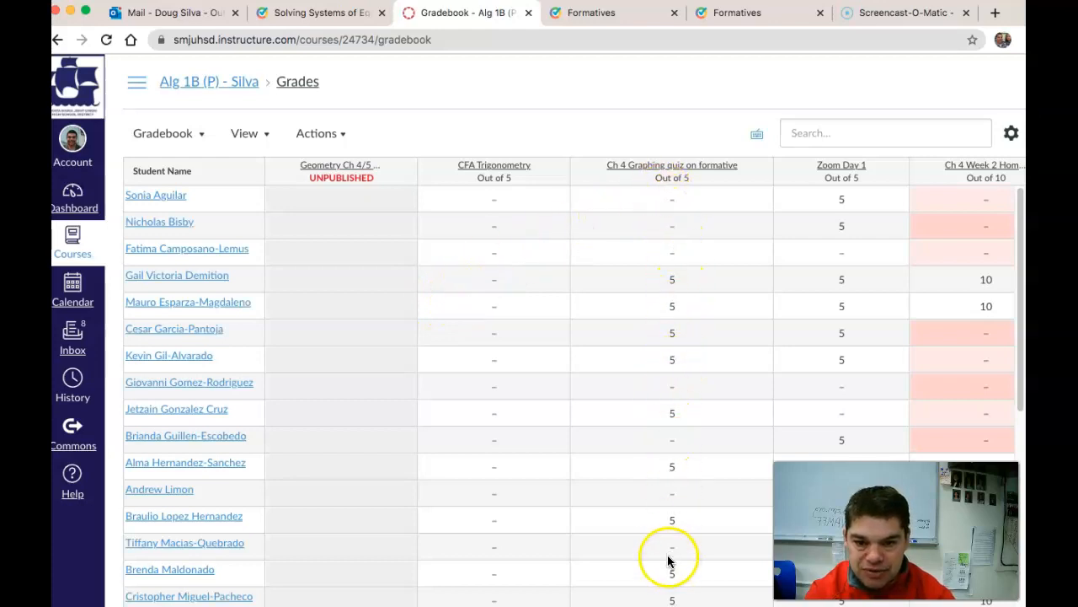
scroll(669, 554, "down", 5)
scroll(650, 424, "up", 4)
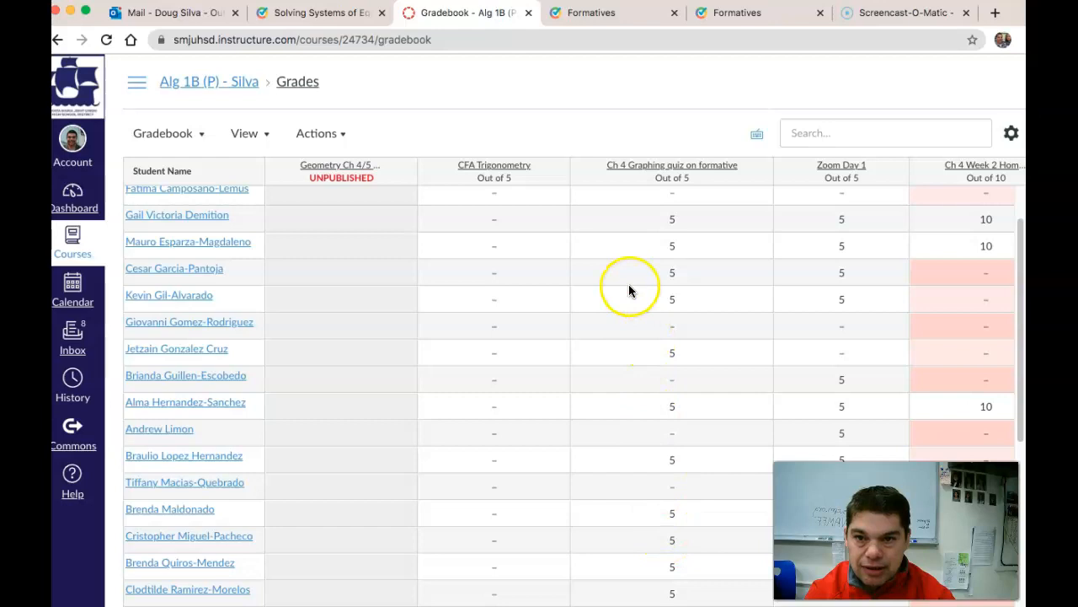
In Formative, view the class responses to questions 2 and 3 and open the first student's answer to question 3.
left_click(335, 13)
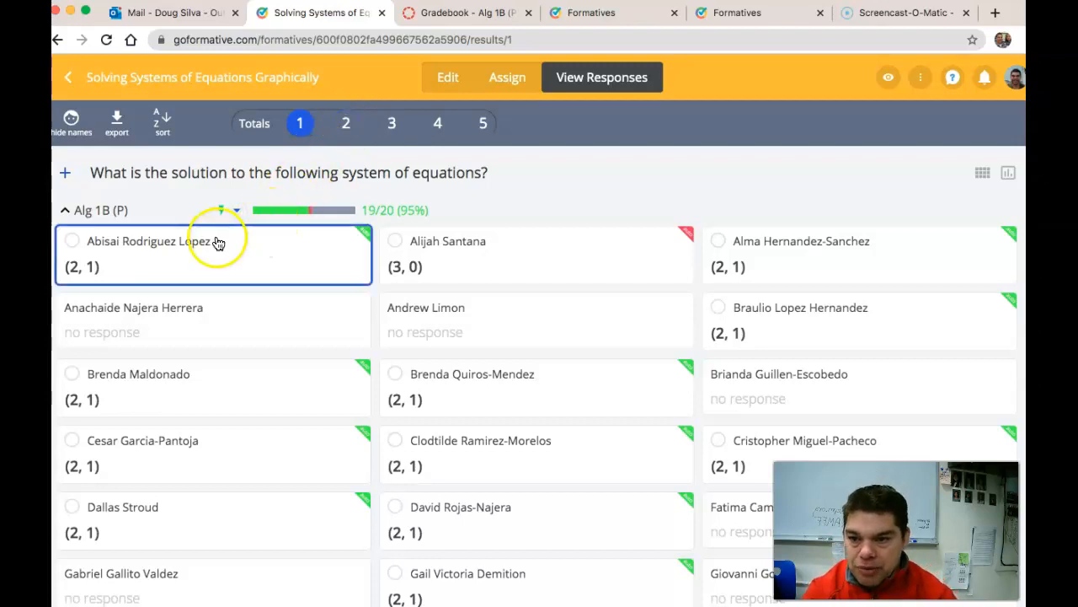
left_click(345, 124)
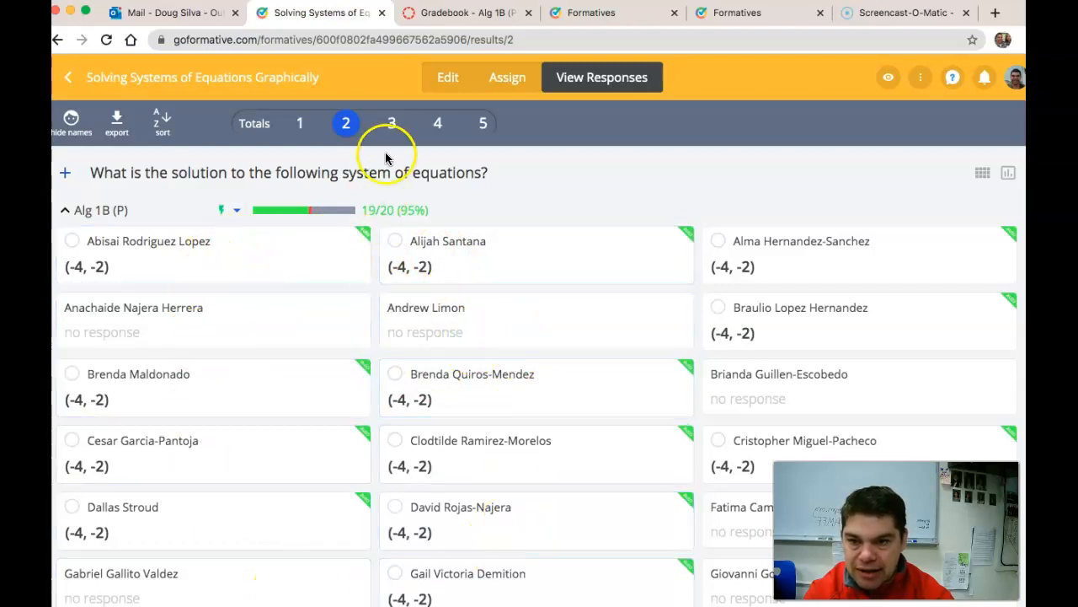
left_click(392, 124)
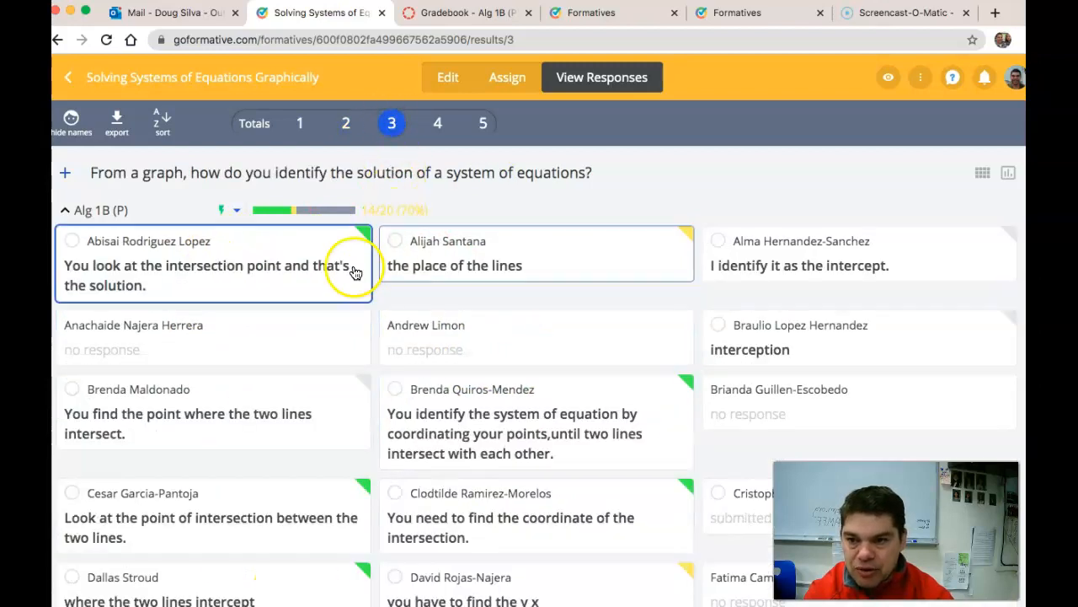
left_click(279, 265)
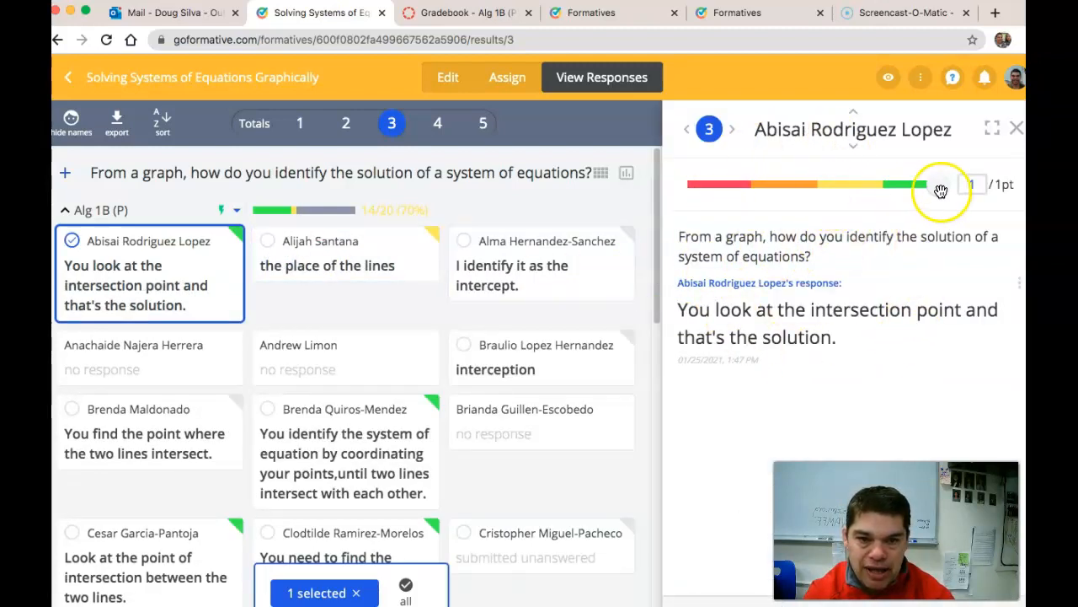
Lower the first student's question 3 score to 0.5 and restore it to 1 point.
left_click_drag(938, 183, 838, 188)
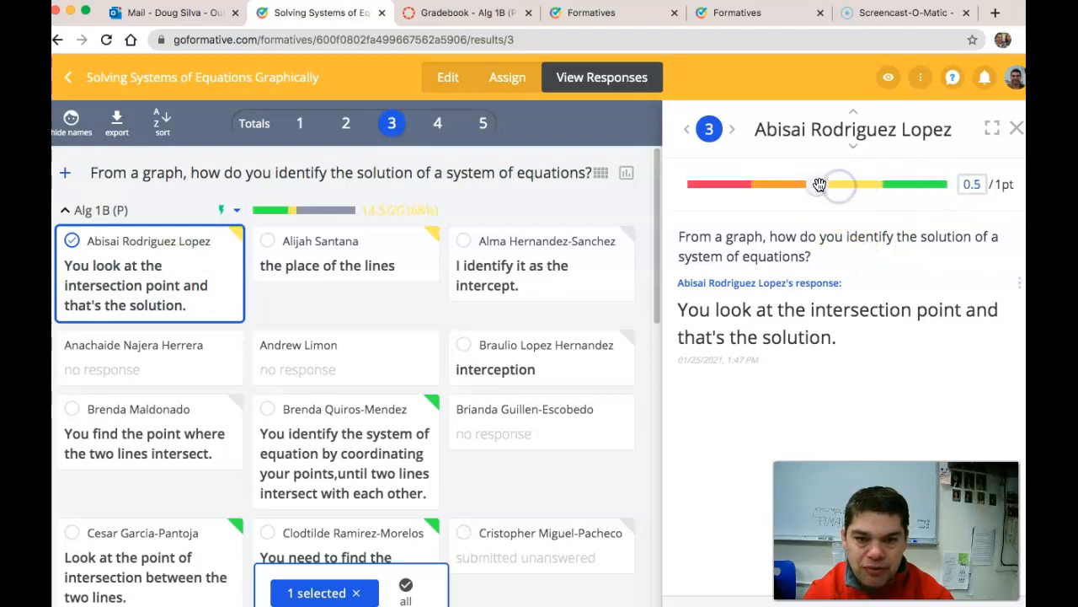
left_click_drag(823, 185, 965, 182)
left_click(980, 184)
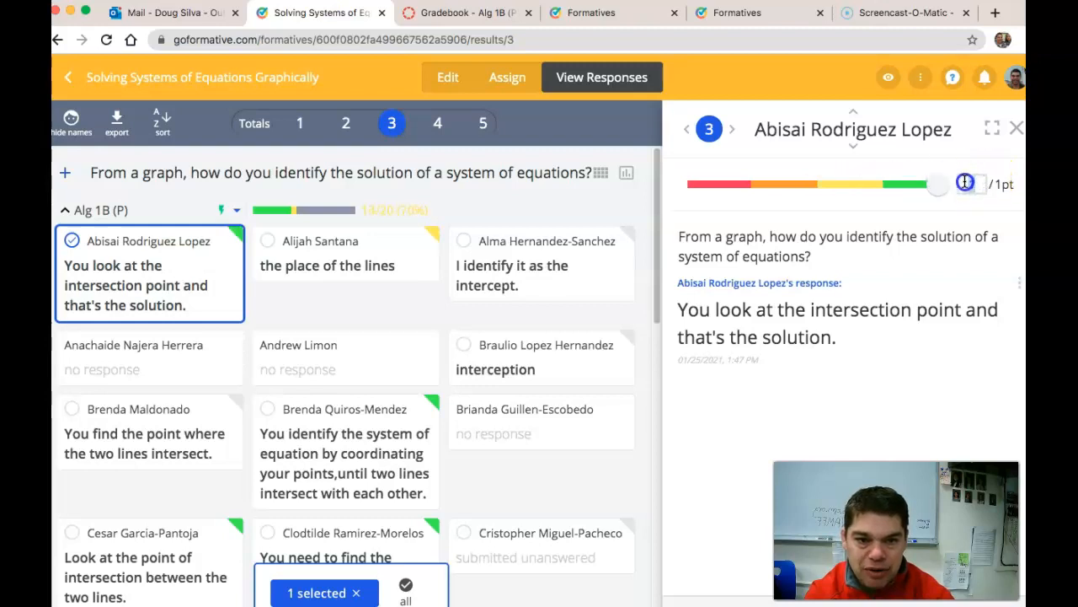
left_click(821, 211)
Go through the other students' individual responses to question 3, backward from the first student.
left_click(855, 115)
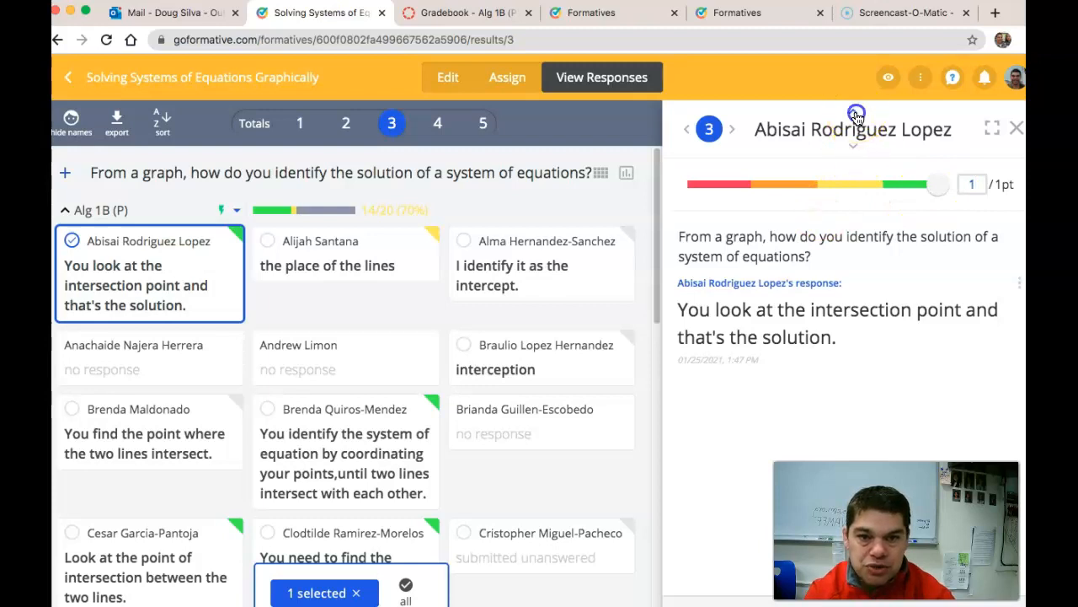
left_click(855, 114)
left_click(854, 110)
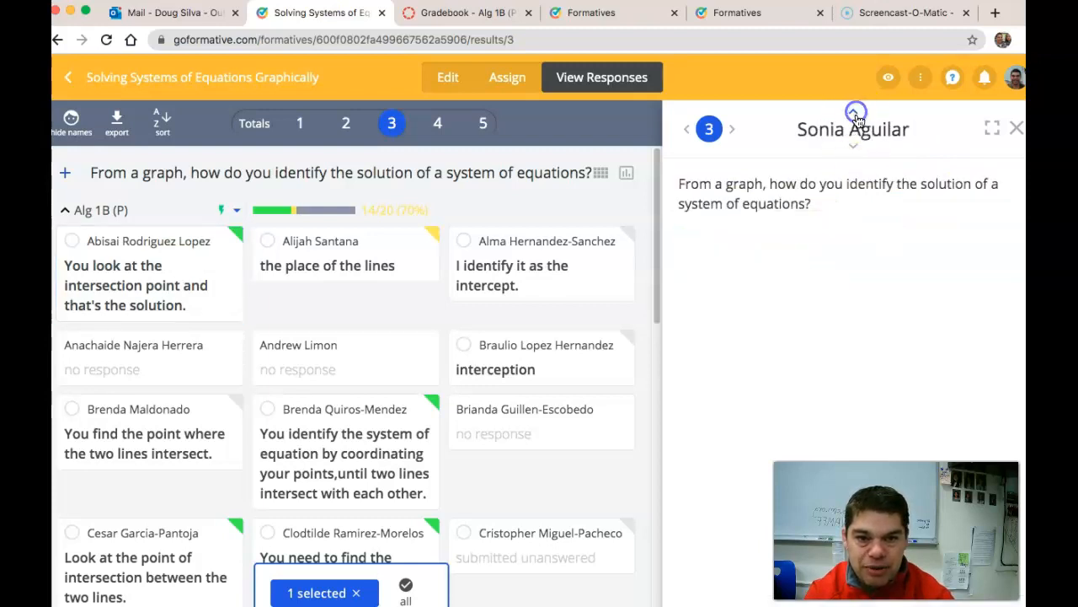
left_click(855, 148)
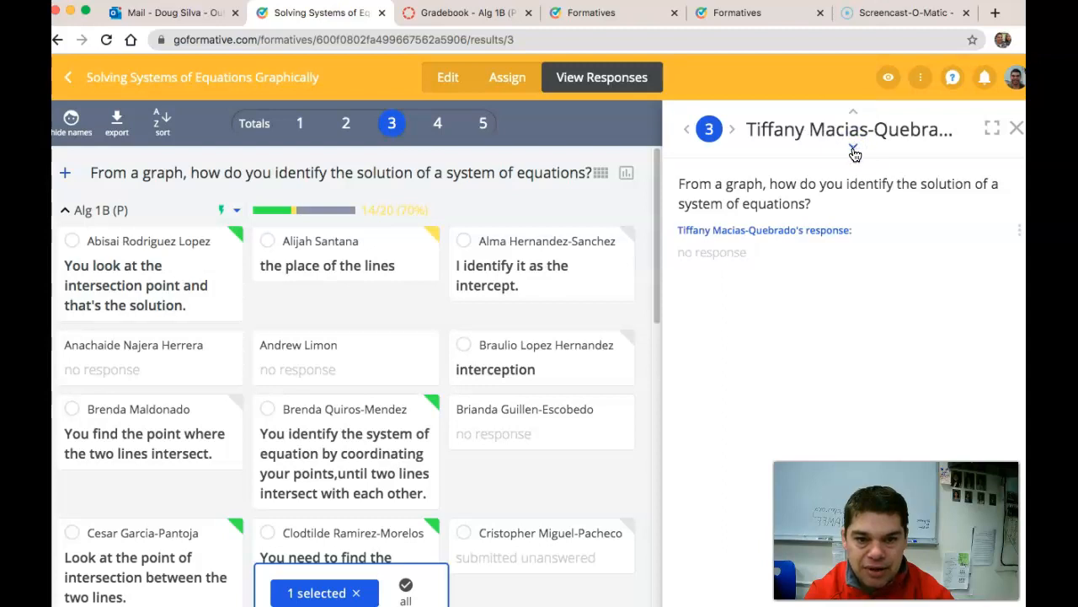
left_click(855, 115)
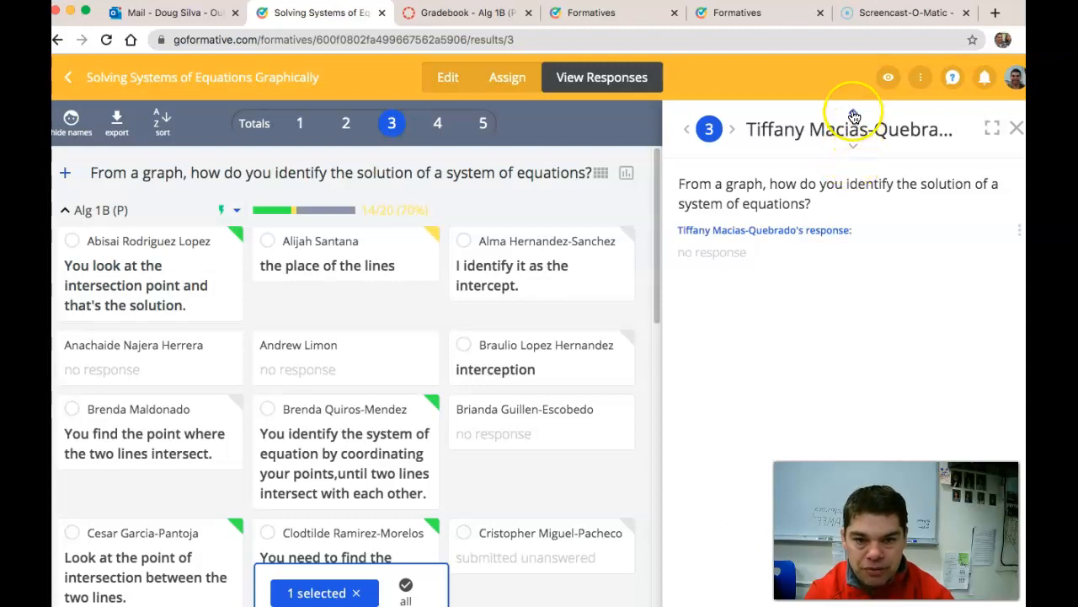
left_click(855, 116)
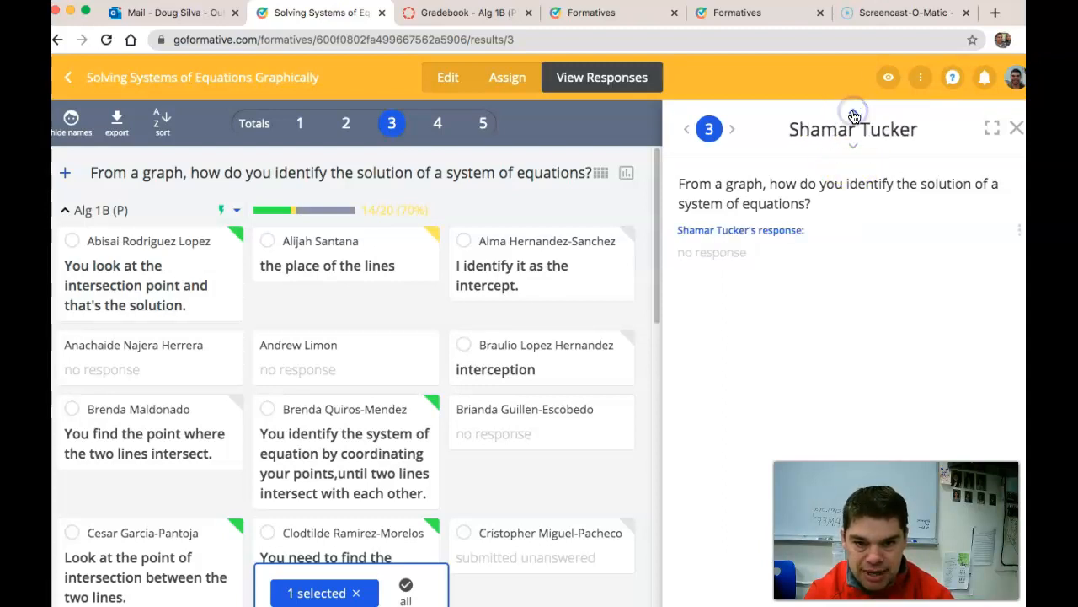
left_click(854, 116)
left_click(855, 115)
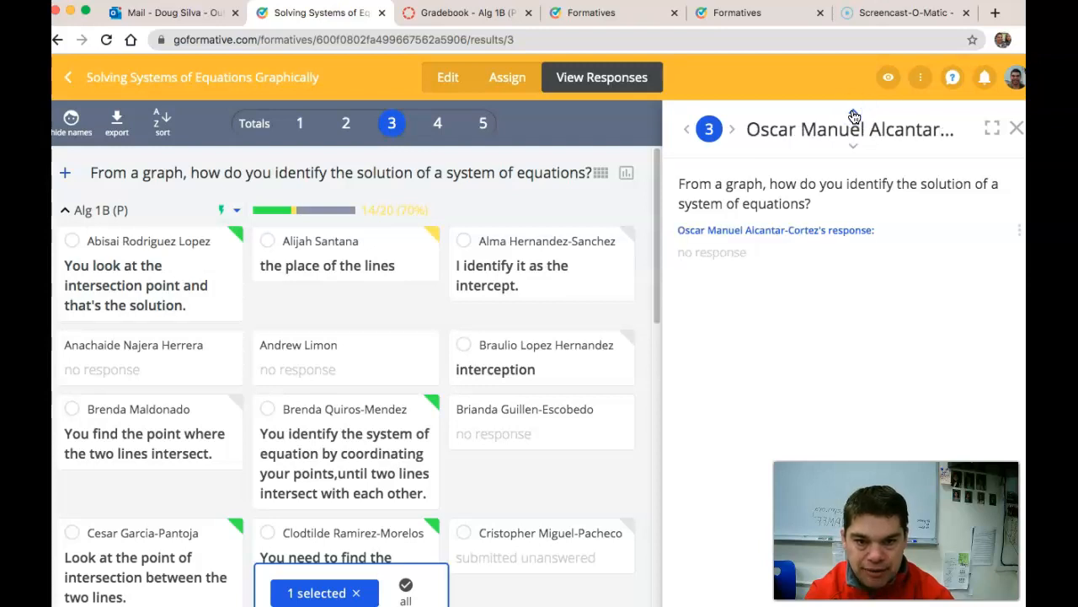
left_click(854, 115)
left_click(854, 115)
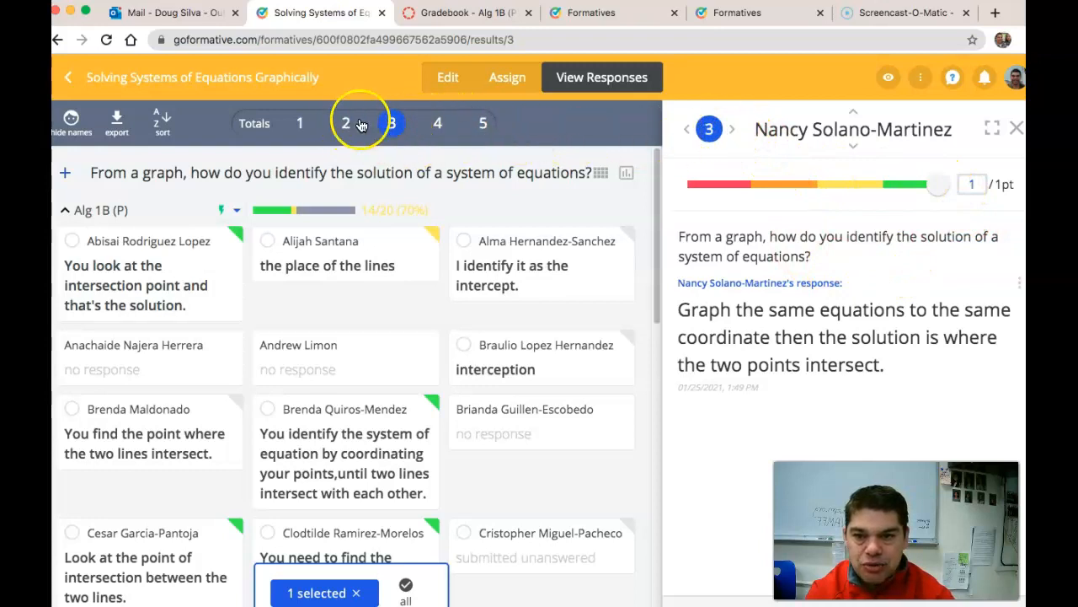
Check the same student's responses to questions 4 and 5, return to question 3, and view the class totals.
left_click(733, 130)
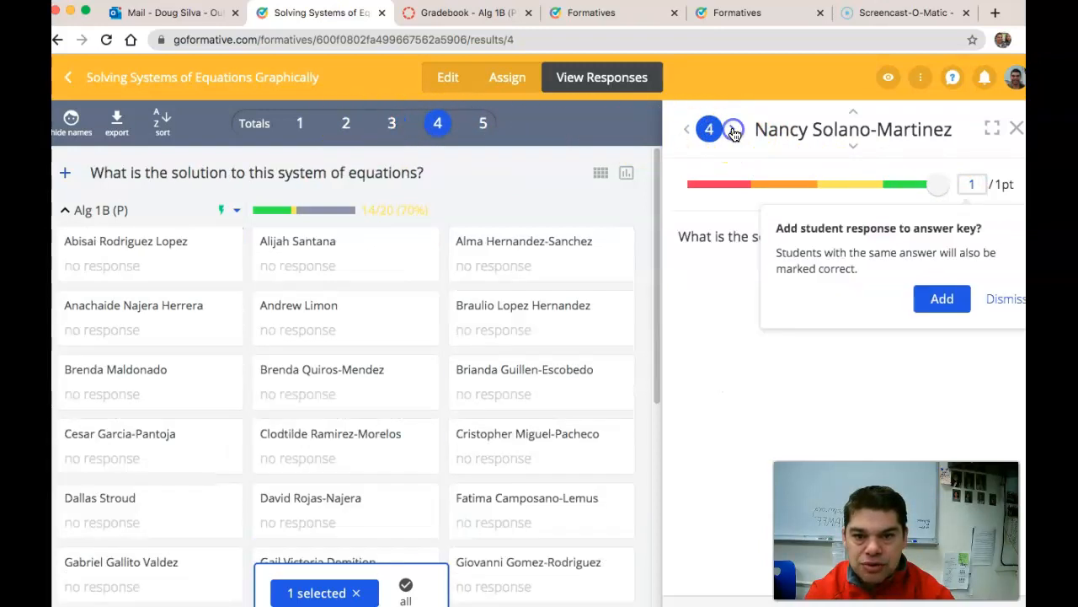
left_click(733, 130)
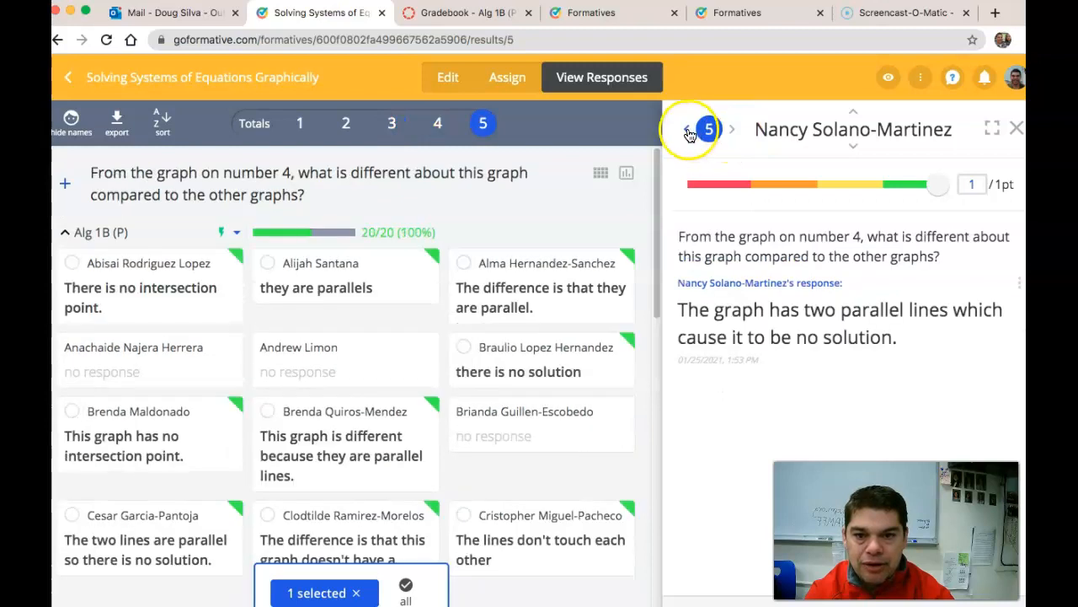
left_click(688, 131)
left_click(688, 132)
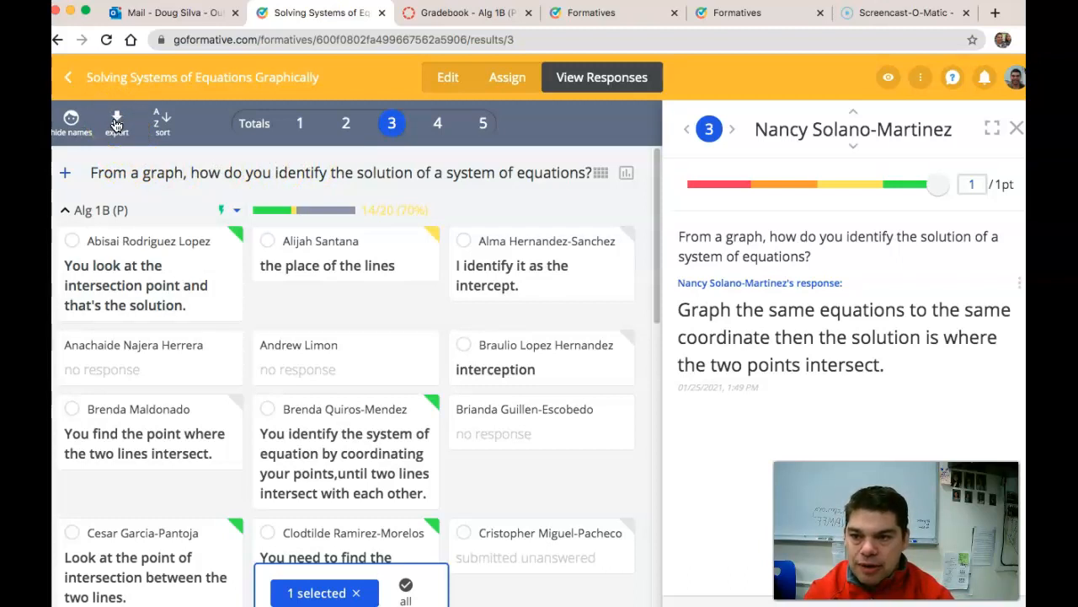
left_click(253, 127)
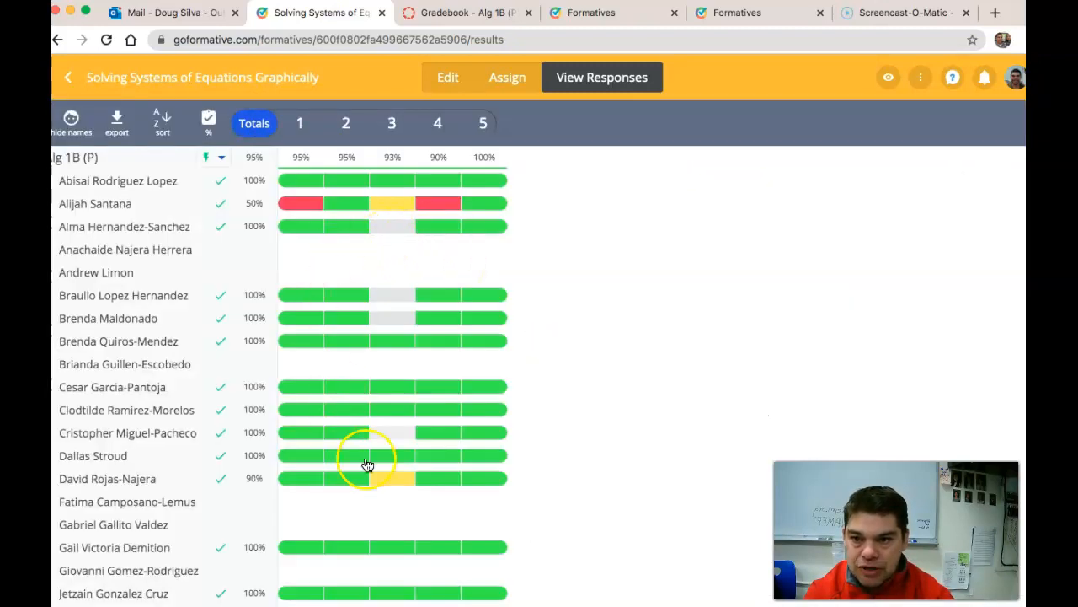
From the Canvas gradebook, open the Ch 4 Graphing quiz on formative assignment and show the embedded formative's options.
left_click(452, 11)
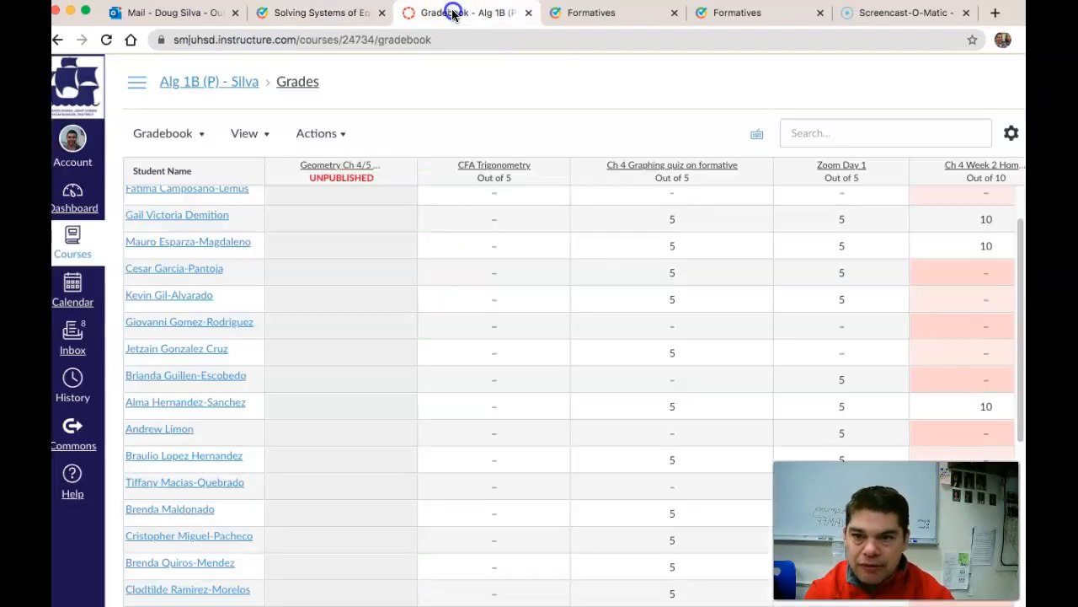
left_click(641, 165)
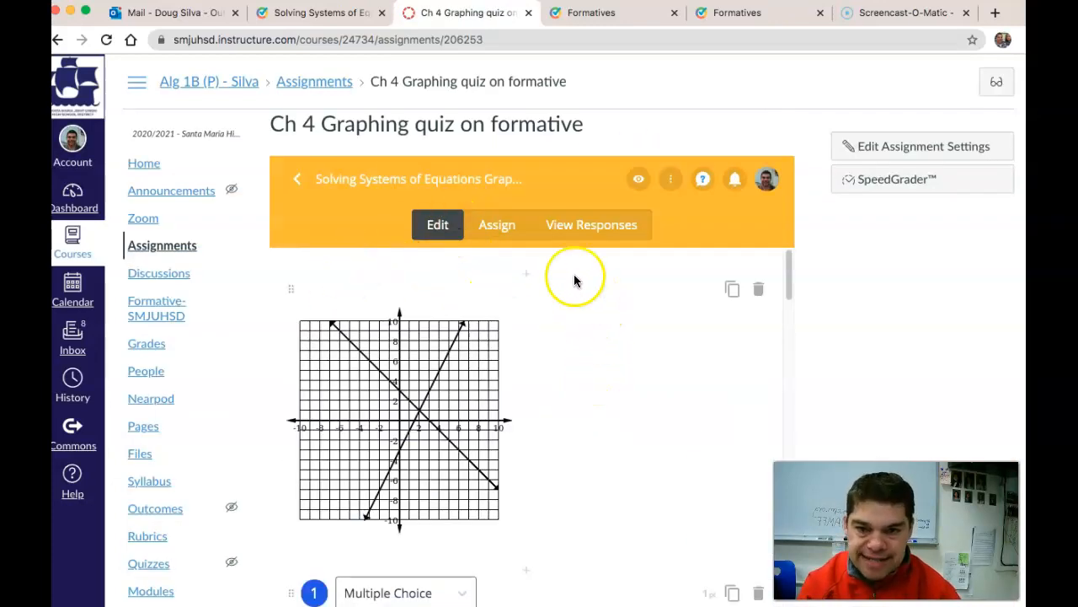
left_click(672, 180)
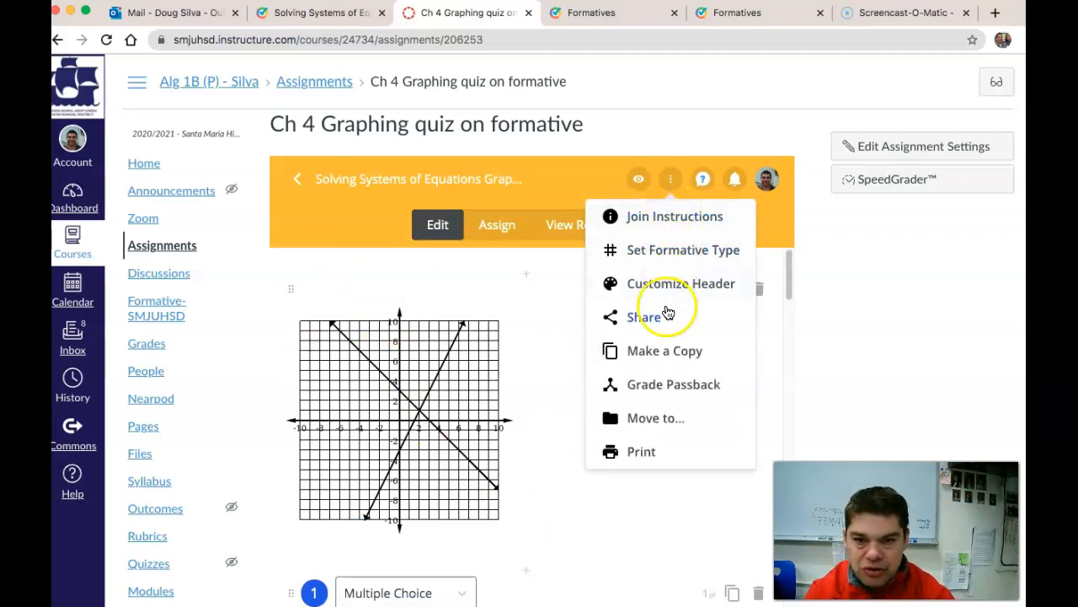